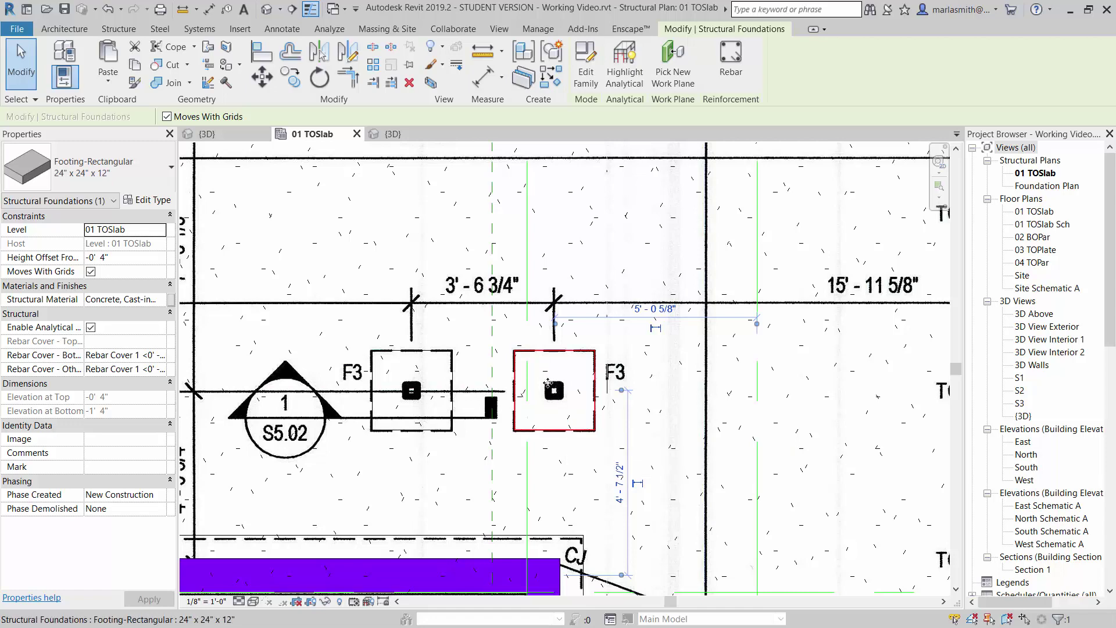
Start loading a family and browse the US Imperial library to the Wood folder under Structural Columns
key(Escape)
scroll(536, 479, down, 5)
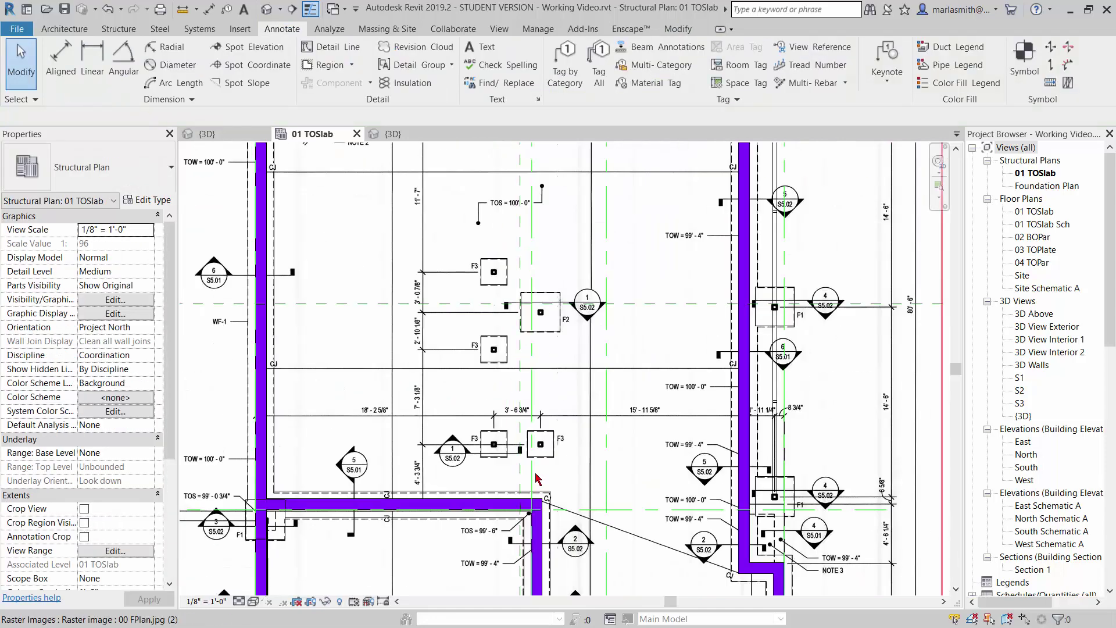
scroll(535, 472, down, 4)
scroll(535, 436, up, 2)
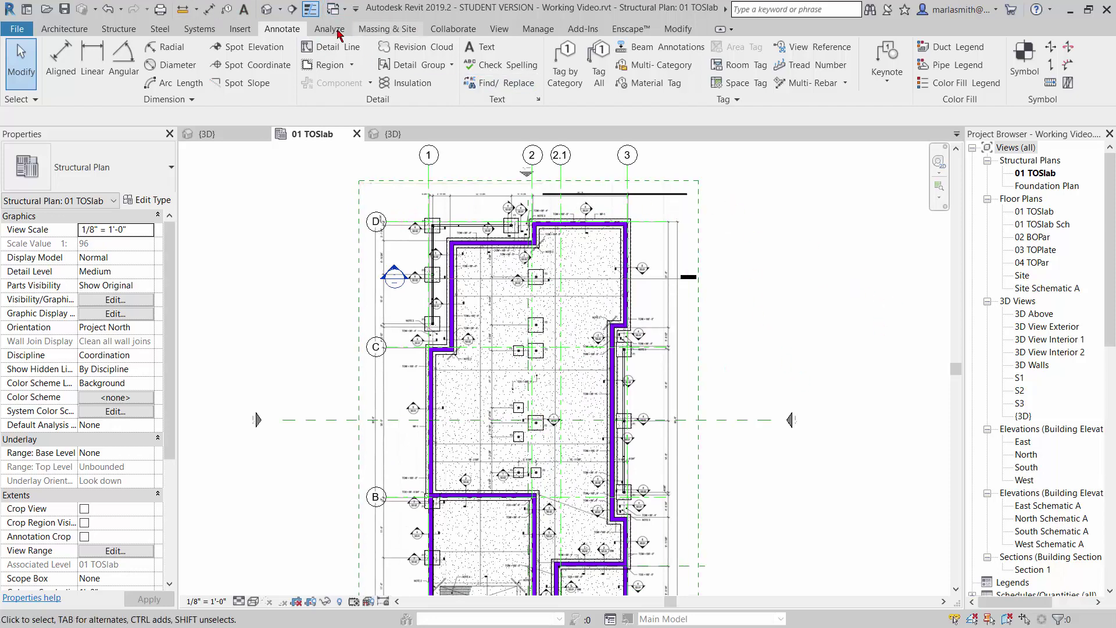
click(246, 33)
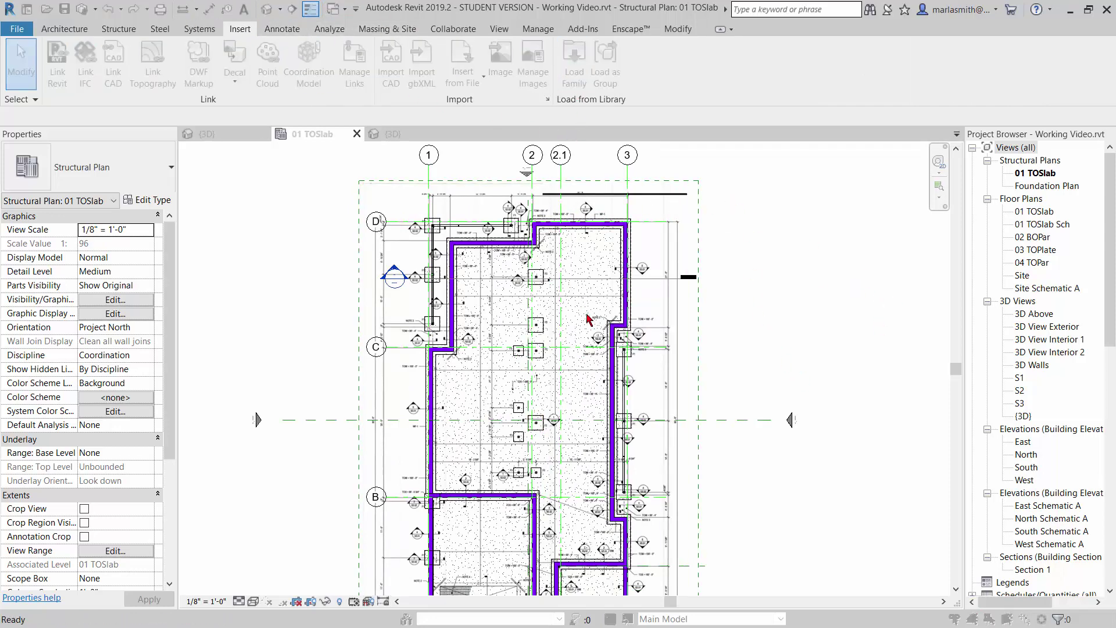
click(574, 64)
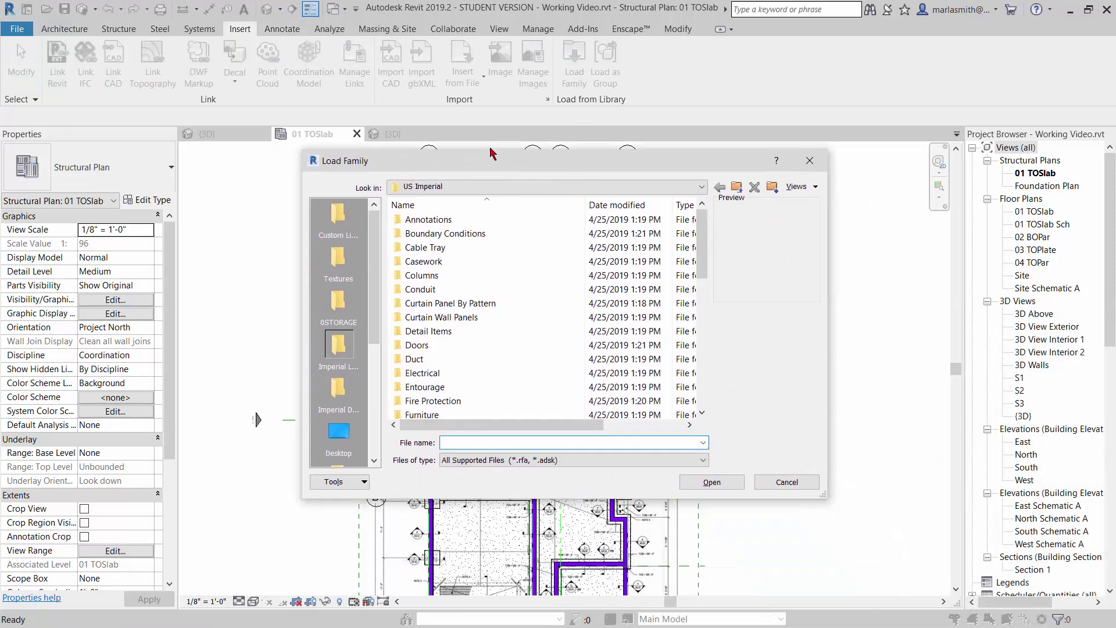
scroll(673, 312, down, 3)
scroll(673, 313, down, 6)
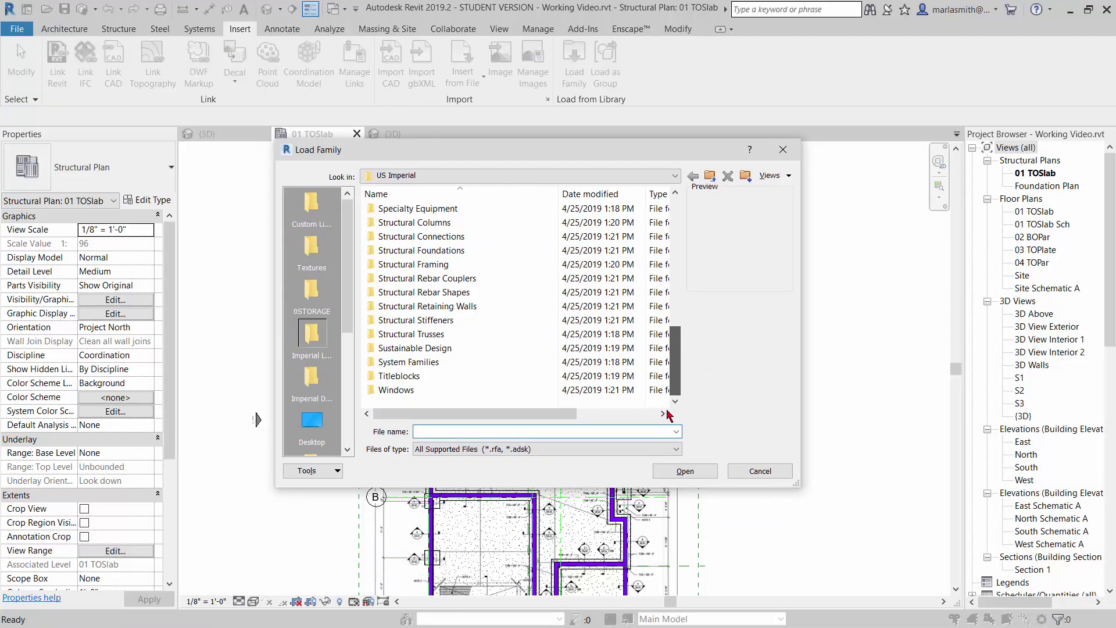
double_click(426, 226)
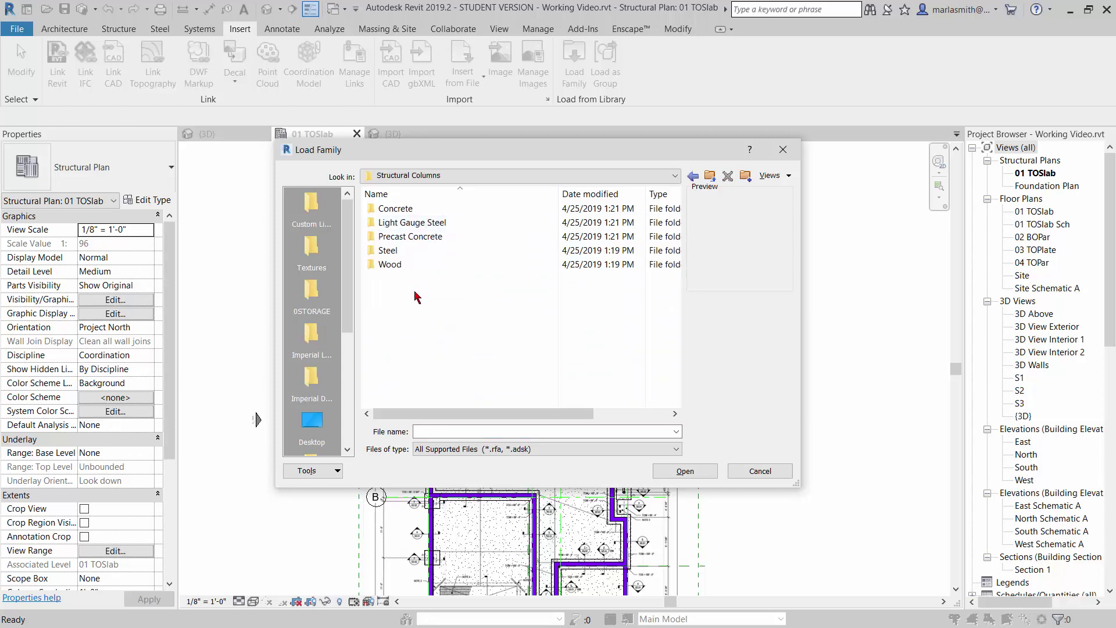
double_click(389, 265)
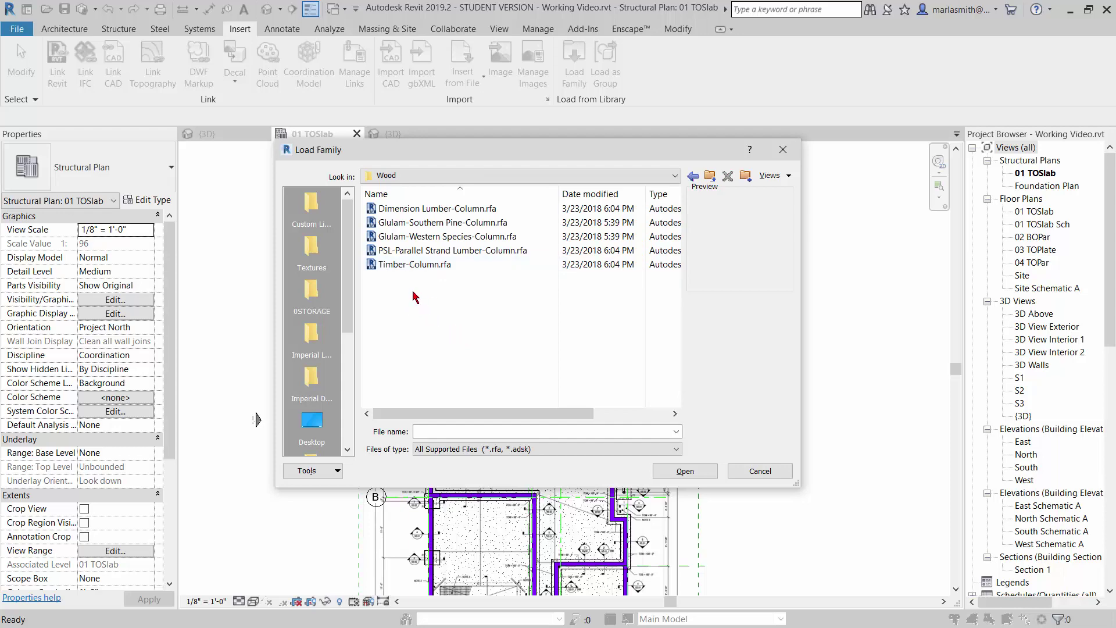
Load Dimension Lumber-Column.rfa with the 4x4 and 2x10 types
click(416, 210)
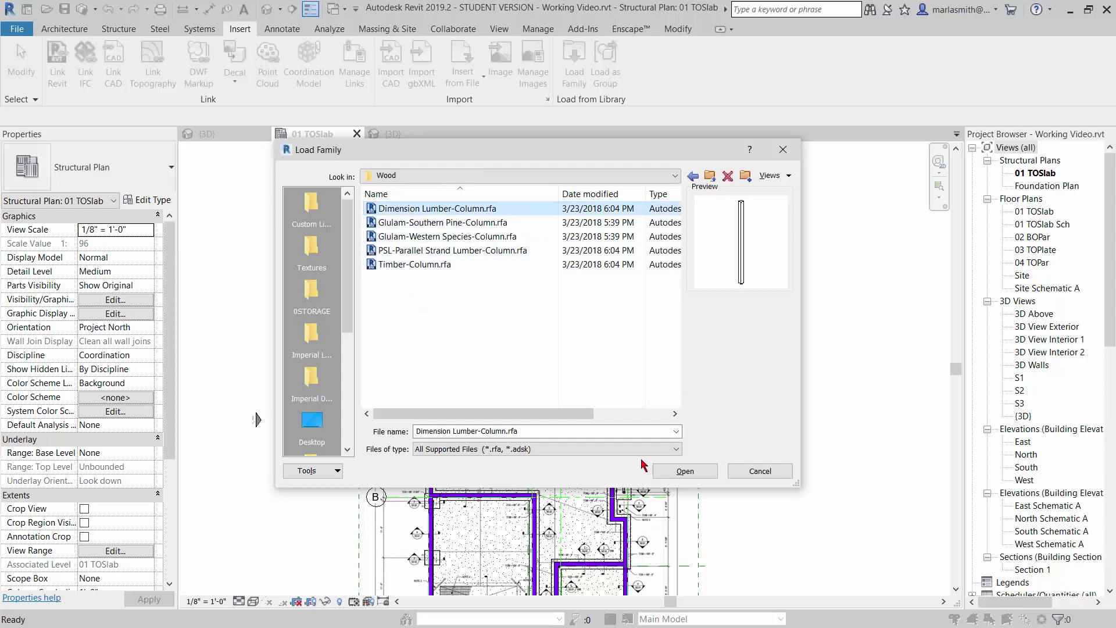
click(681, 474)
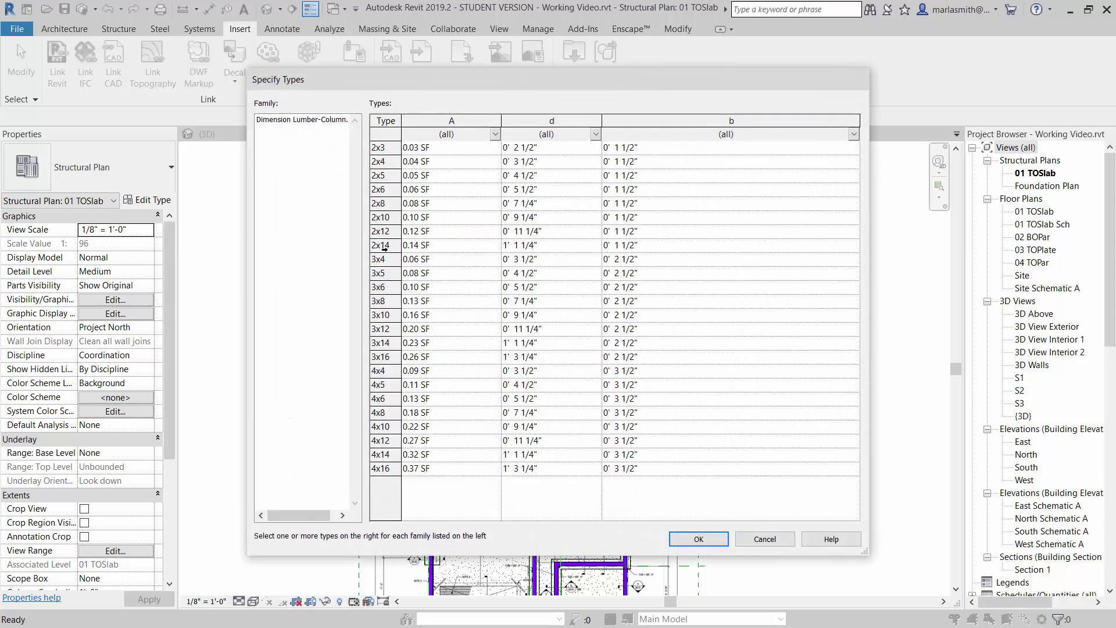
click(384, 370)
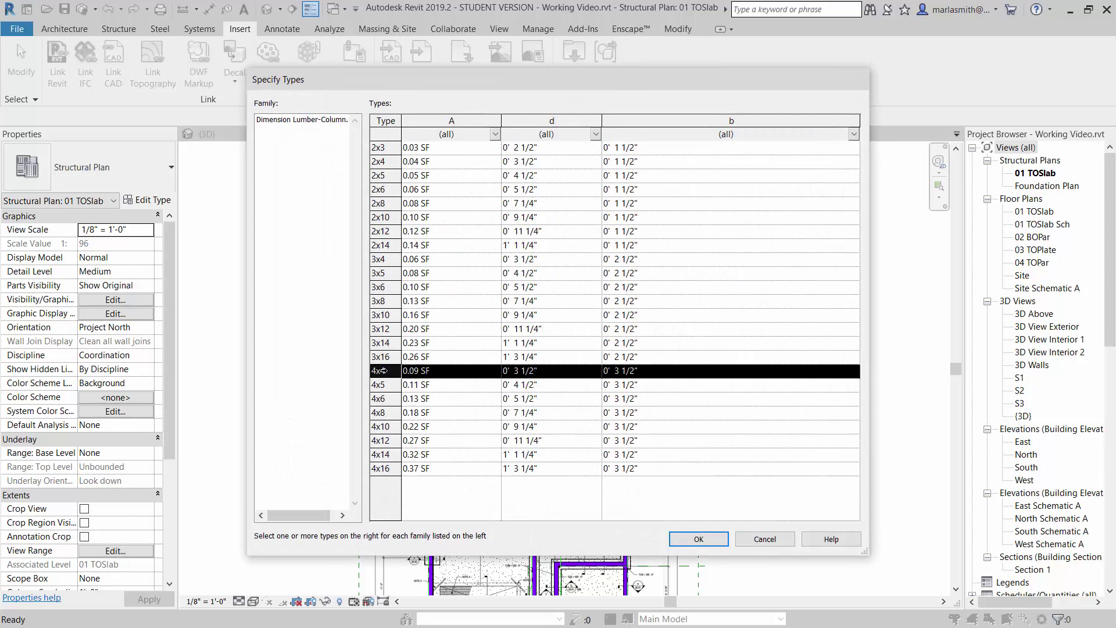
ctrl+click(386, 217)
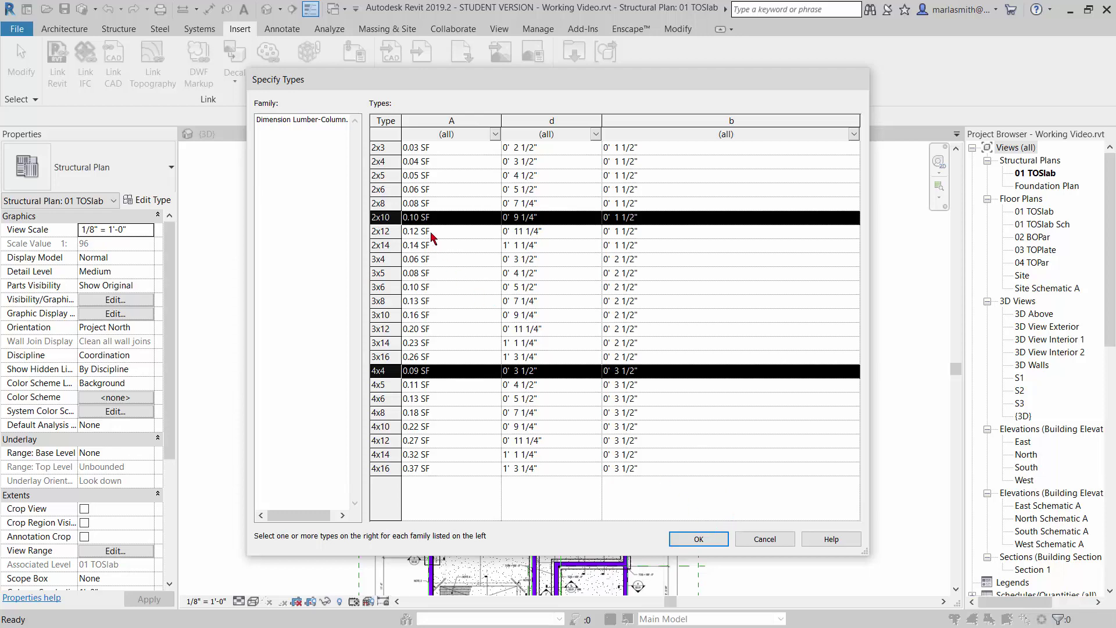
click(705, 541)
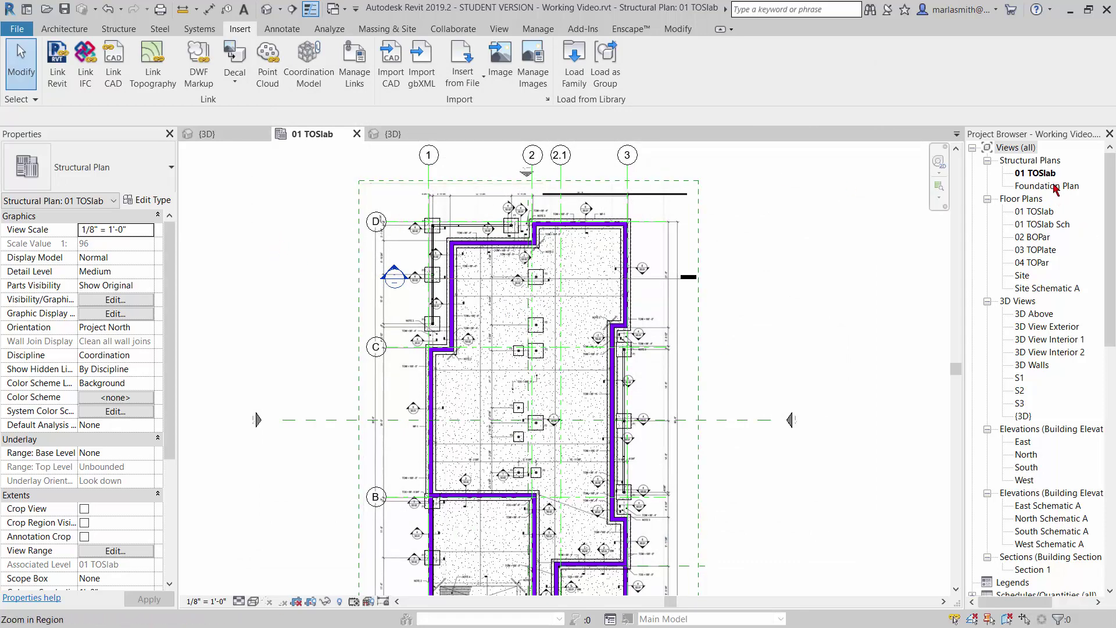
Open the Foundation Plan structural view and hide the building's walls in it
scroll(531, 290, up, 5)
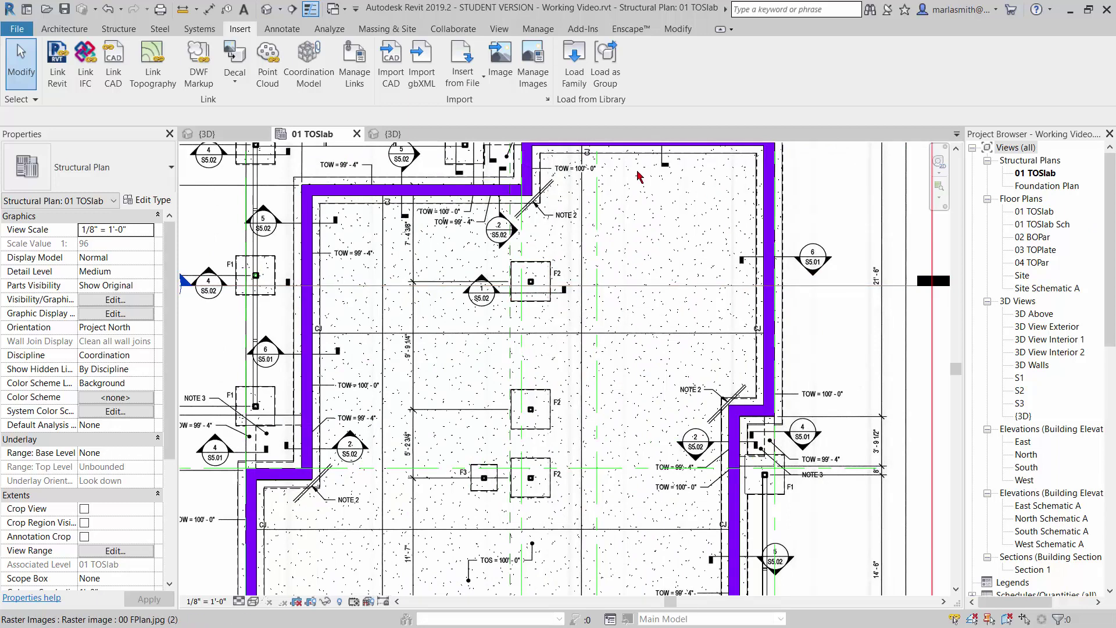
double_click(1038, 187)
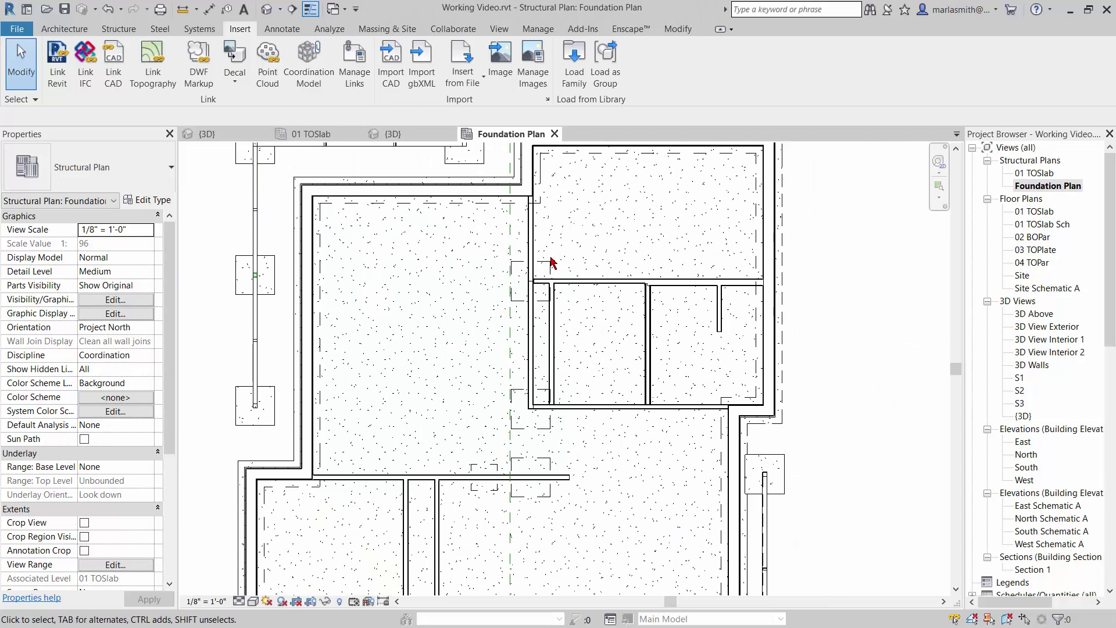
scroll(552, 261, down, 3)
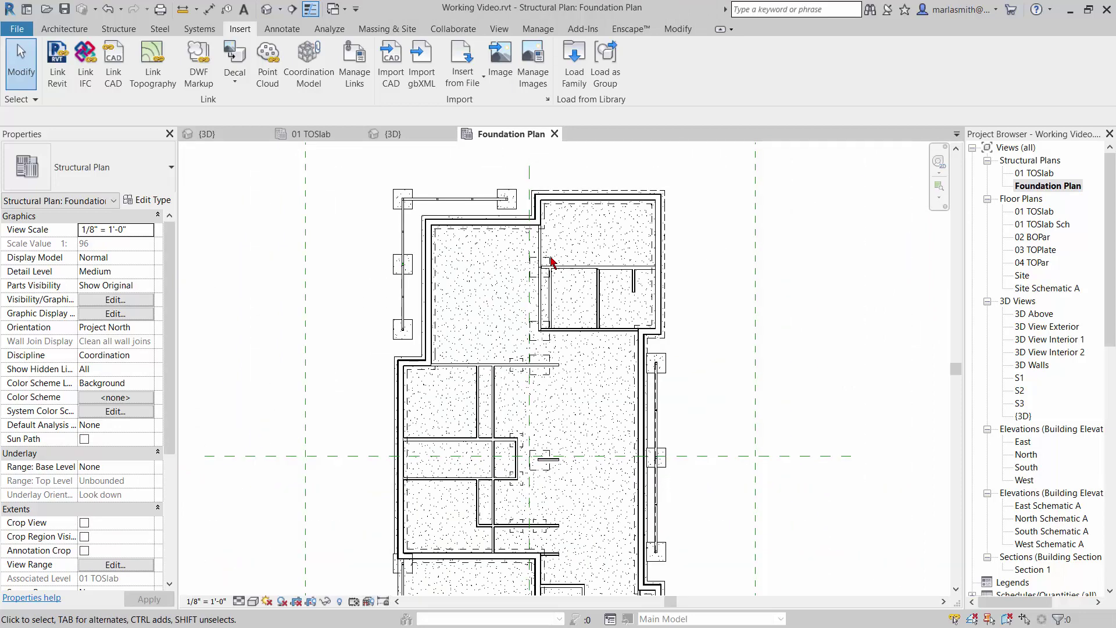
click(585, 331)
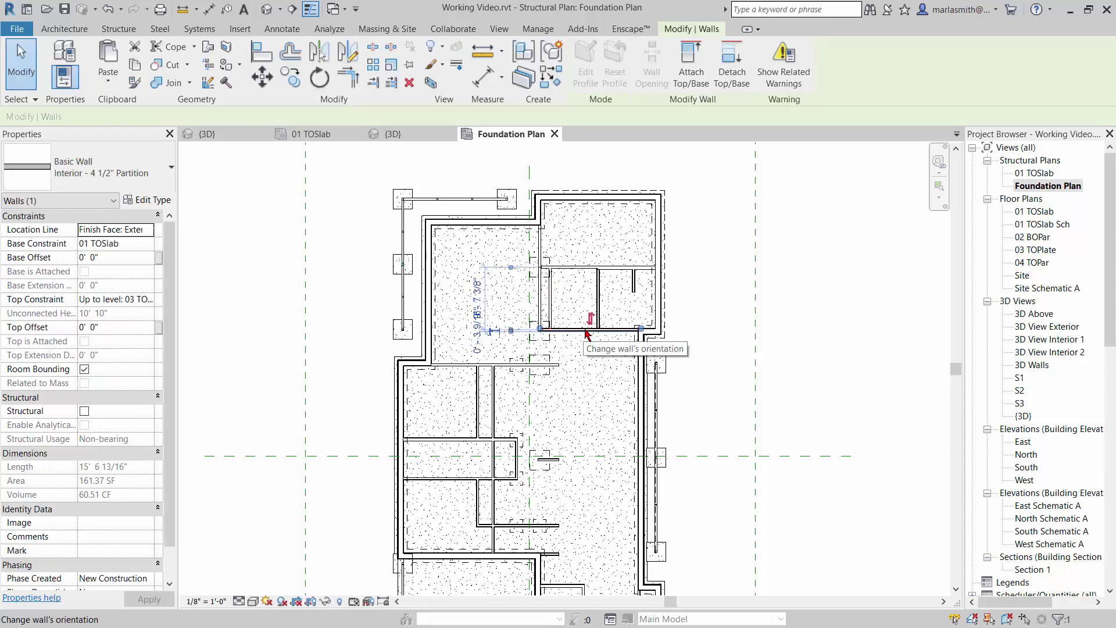
key(ctrl+z)
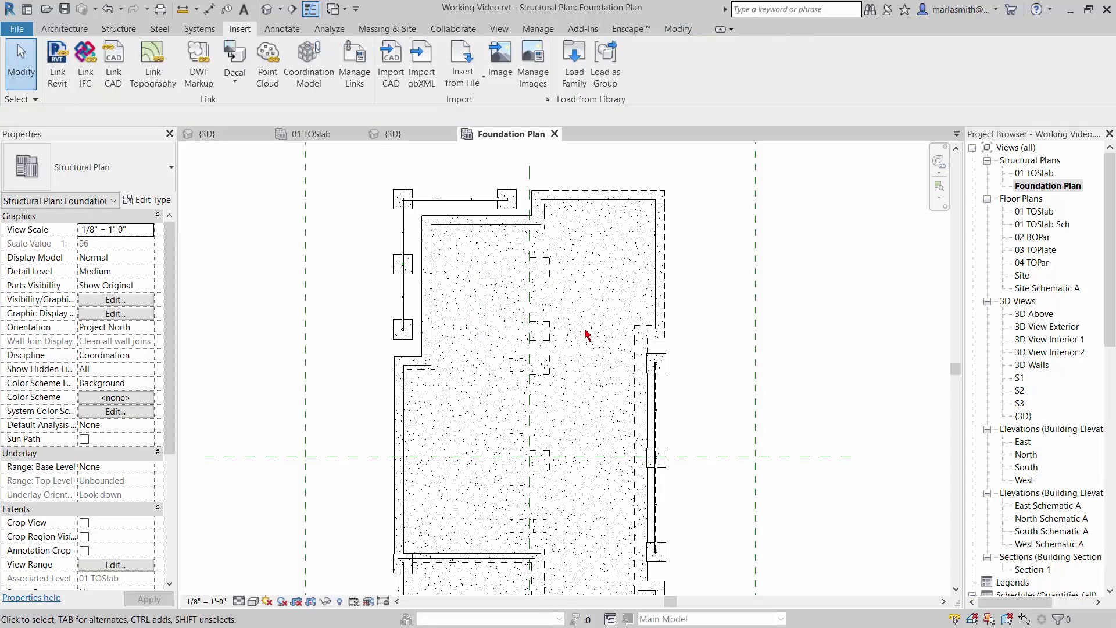
Set the Foundation Plan's visual style to Wireframe so the footings under the slab show solid outlines
scroll(516, 524, up, 4)
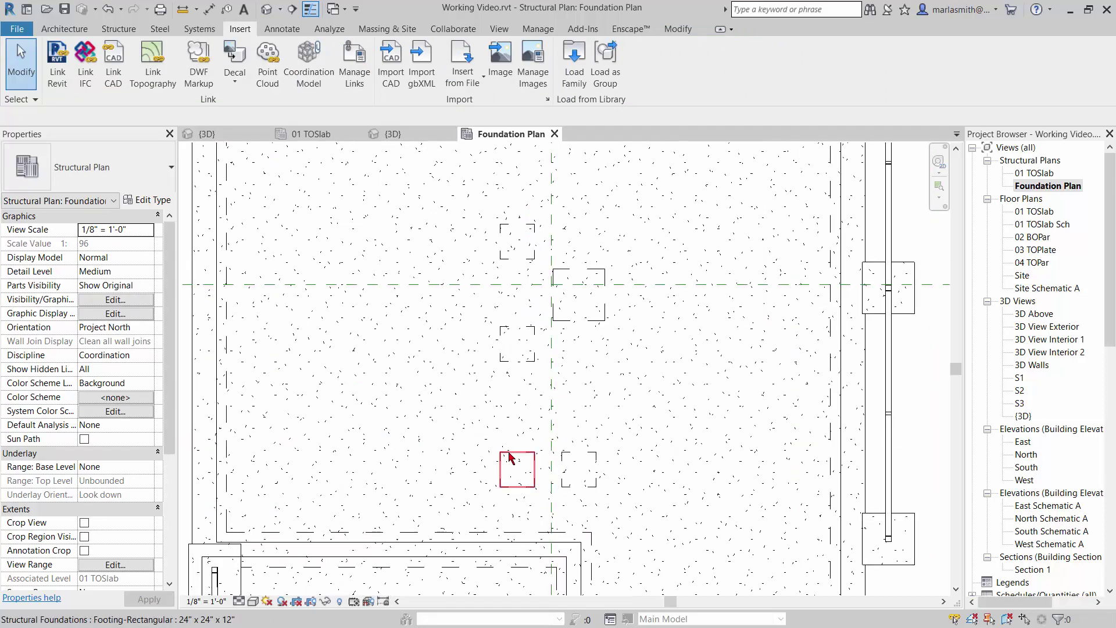
scroll(509, 458, down, 1)
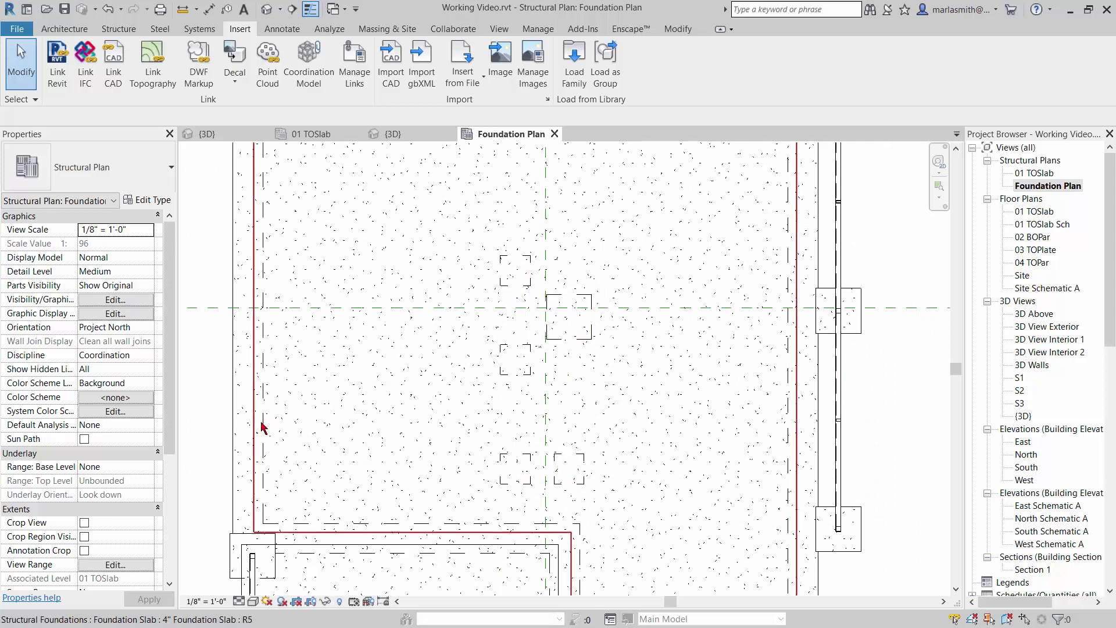
click(253, 602)
click(281, 528)
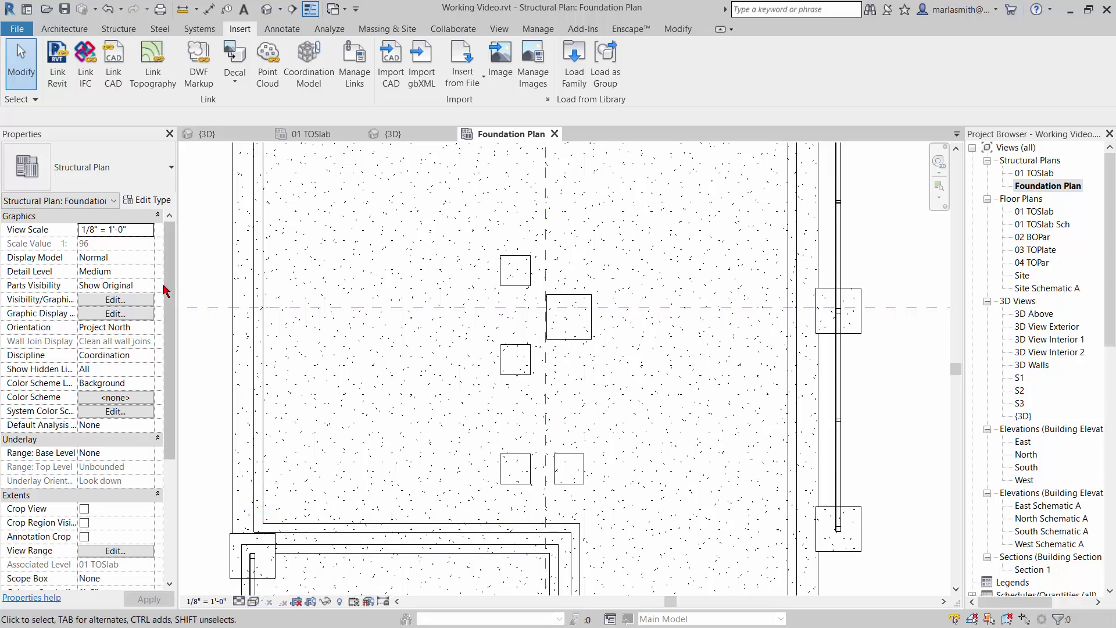
Start a vertical structural column with the Dimension Lumber-Column 4x4 type
click(65, 29)
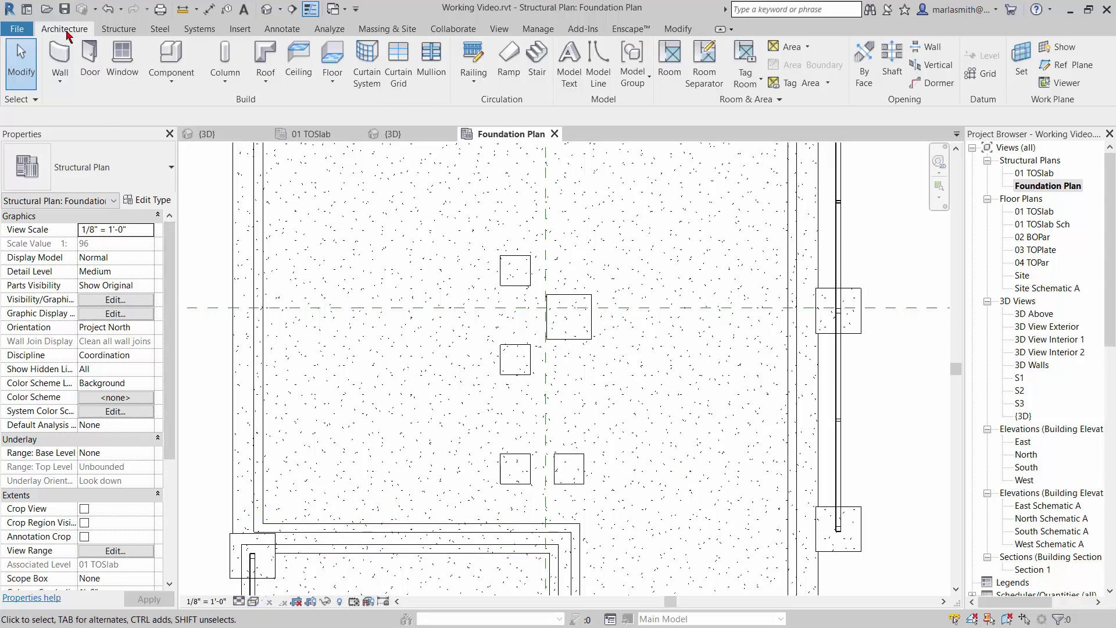
click(234, 86)
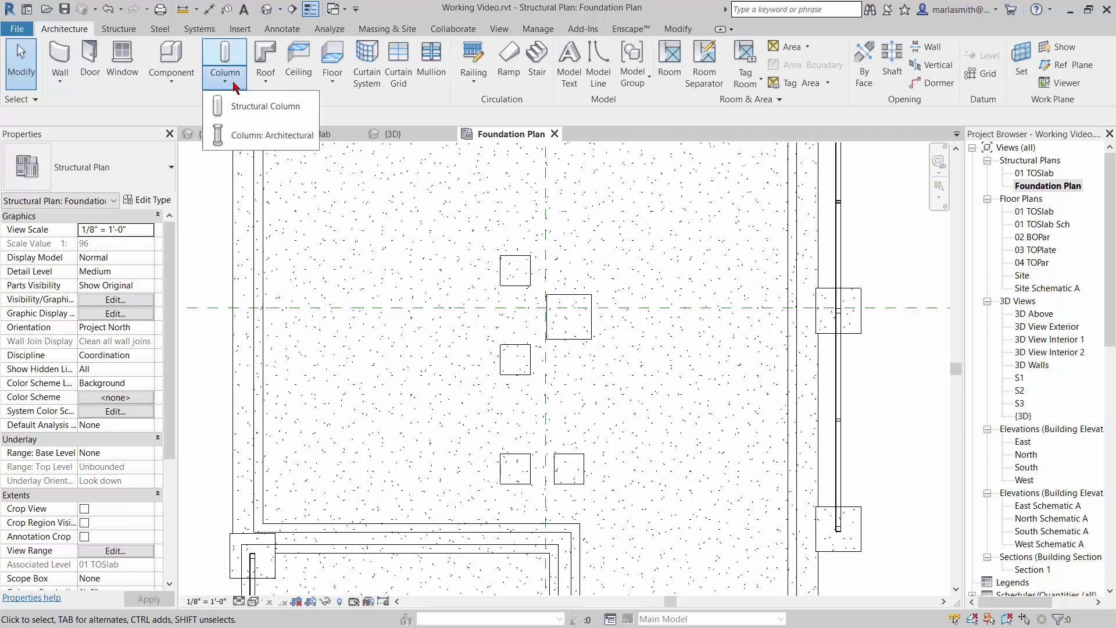
click(118, 30)
click(122, 64)
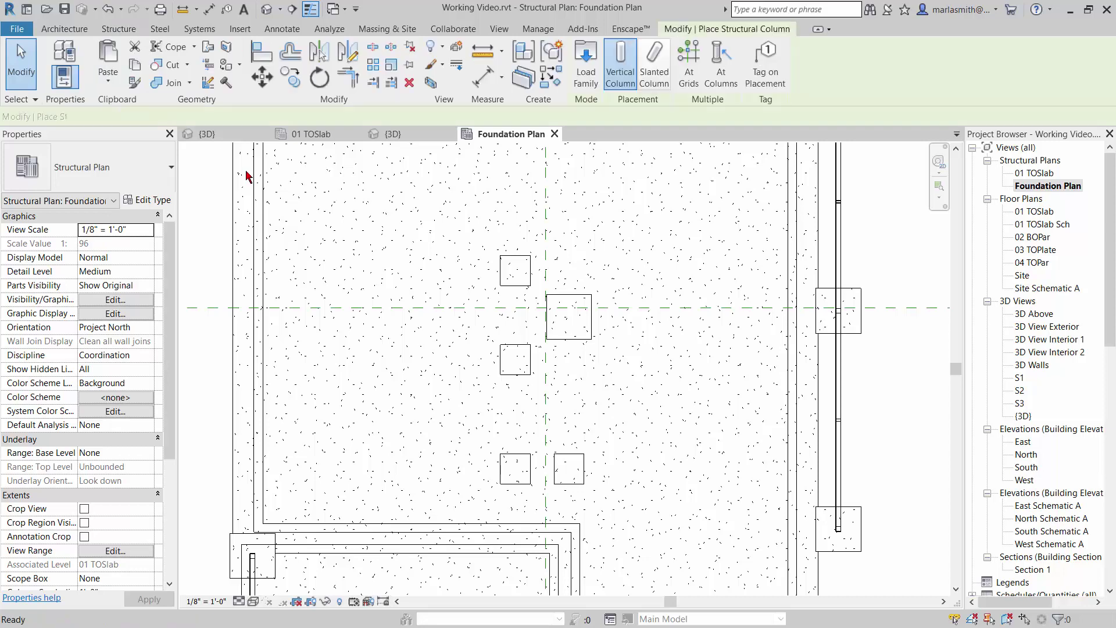
click(112, 185)
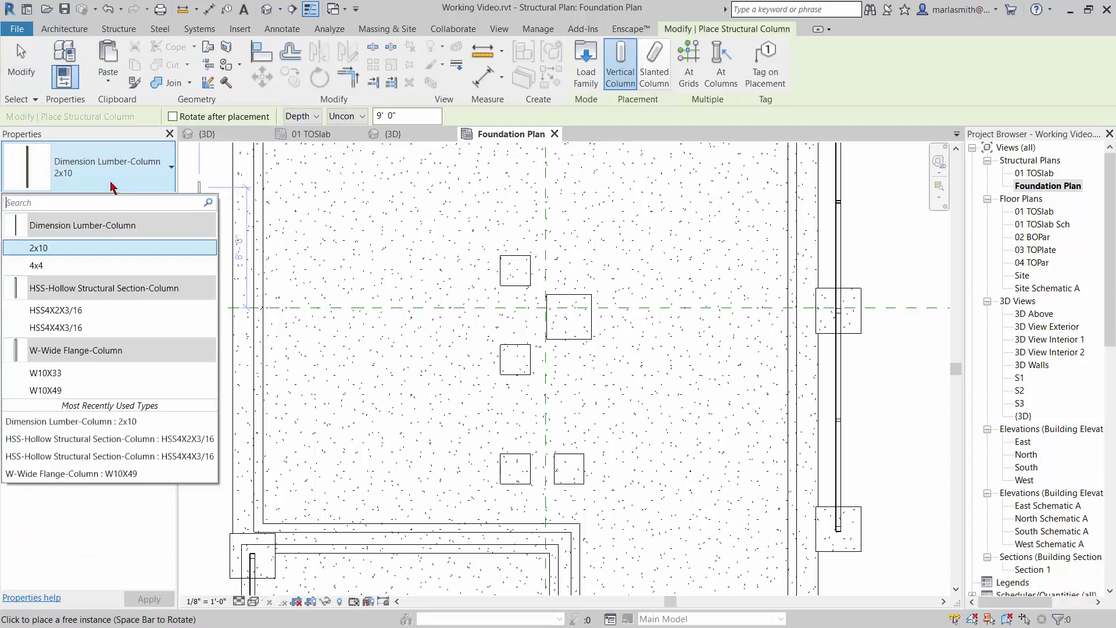
click(99, 266)
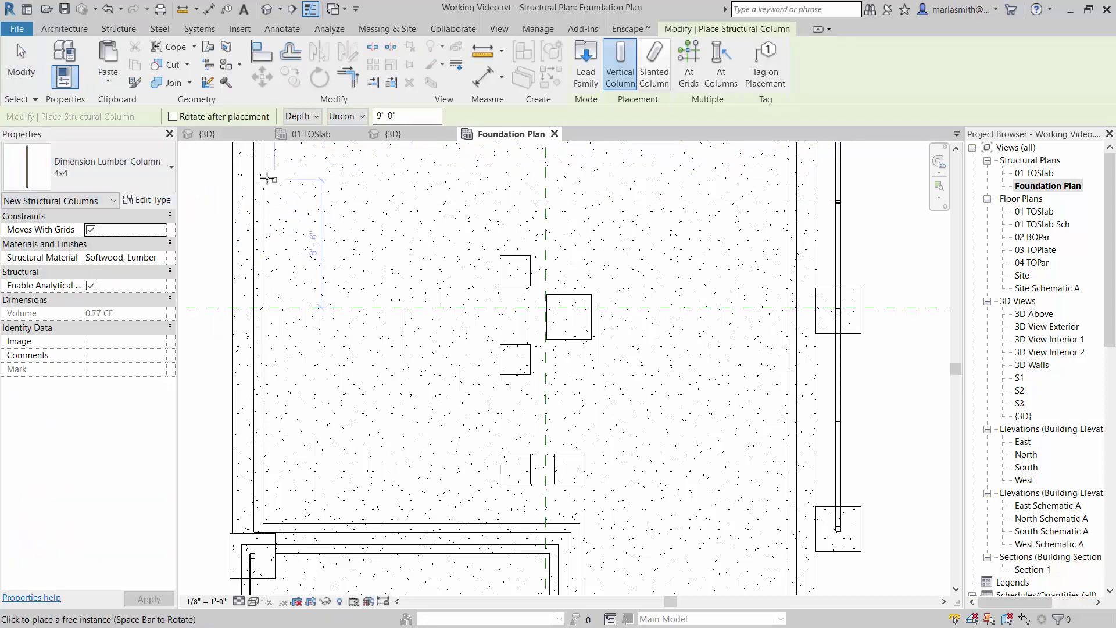
Set the column to Height up to 03 TOPlate and place it near the centre of the larger interior footing
click(318, 117)
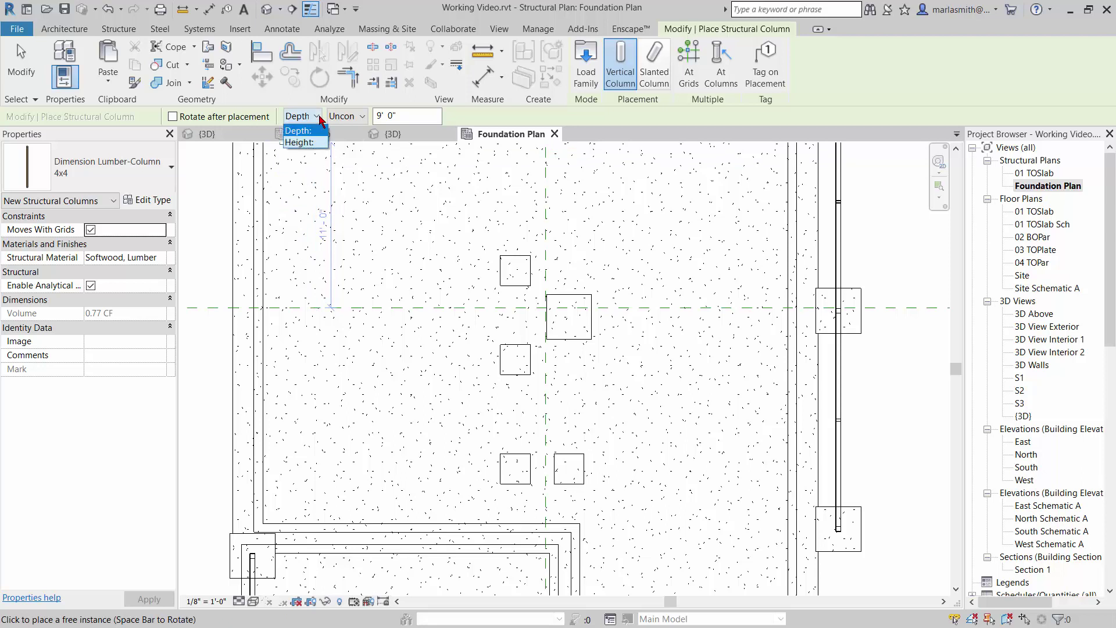
click(313, 145)
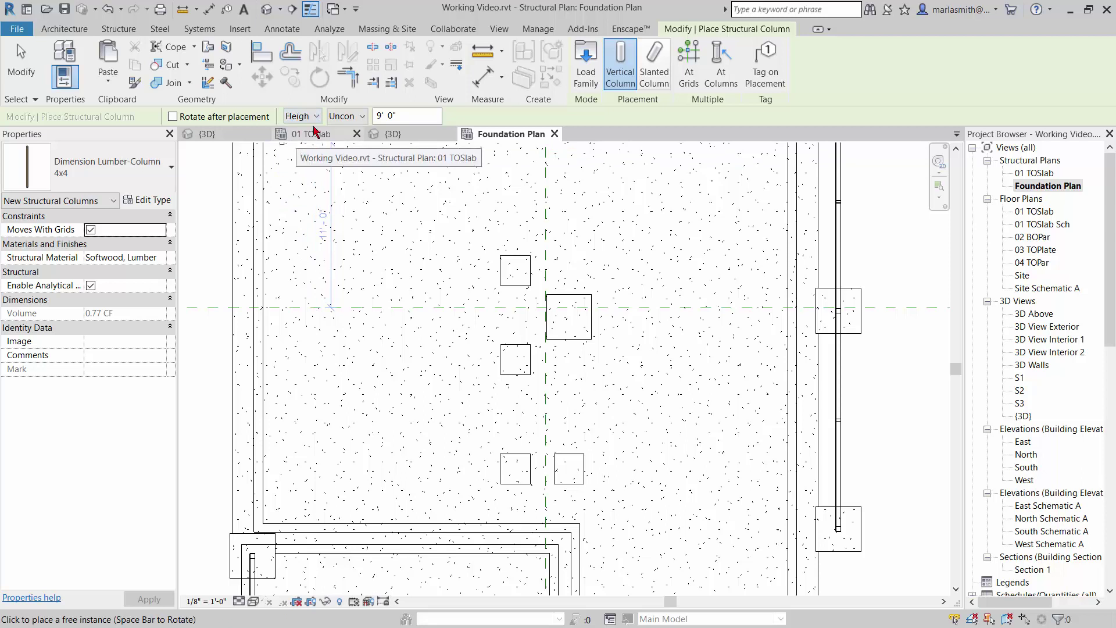
click(363, 117)
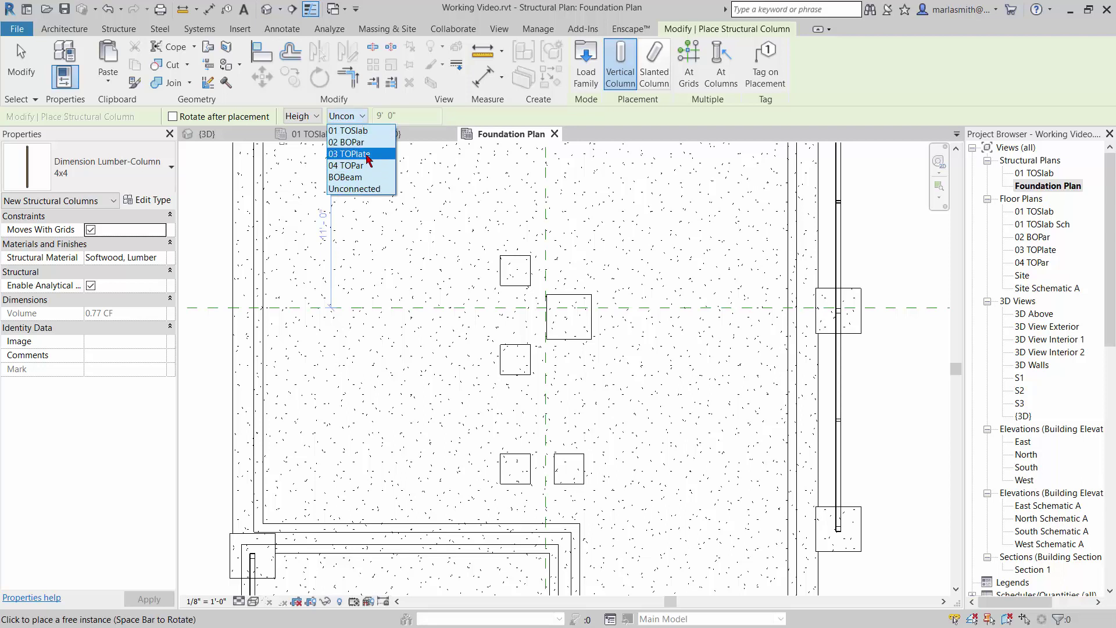
click(368, 155)
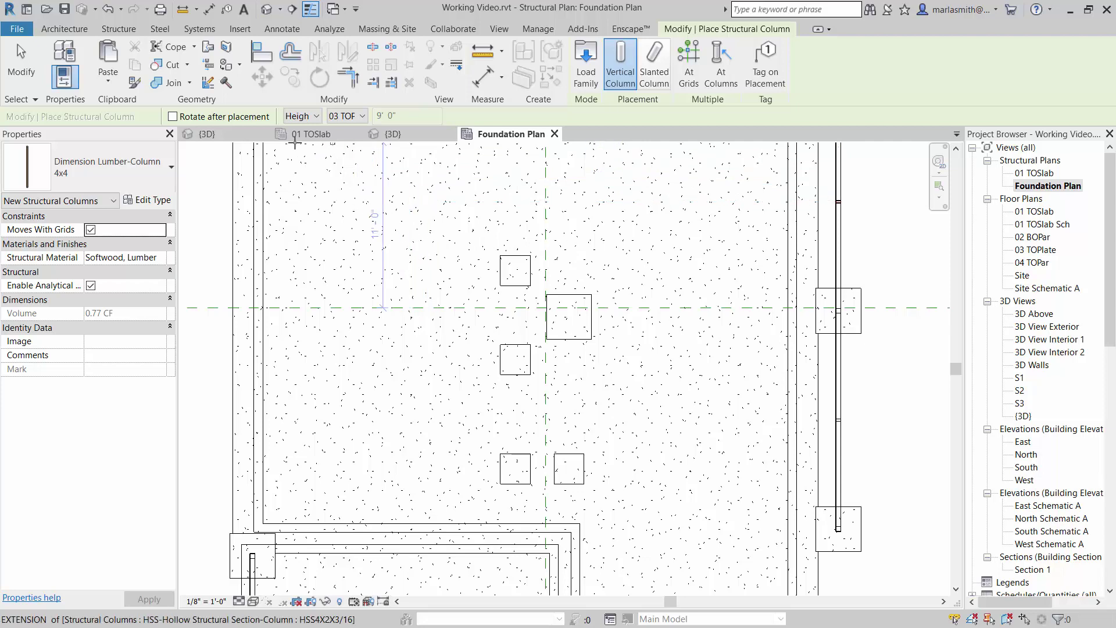
scroll(545, 324, up, 4)
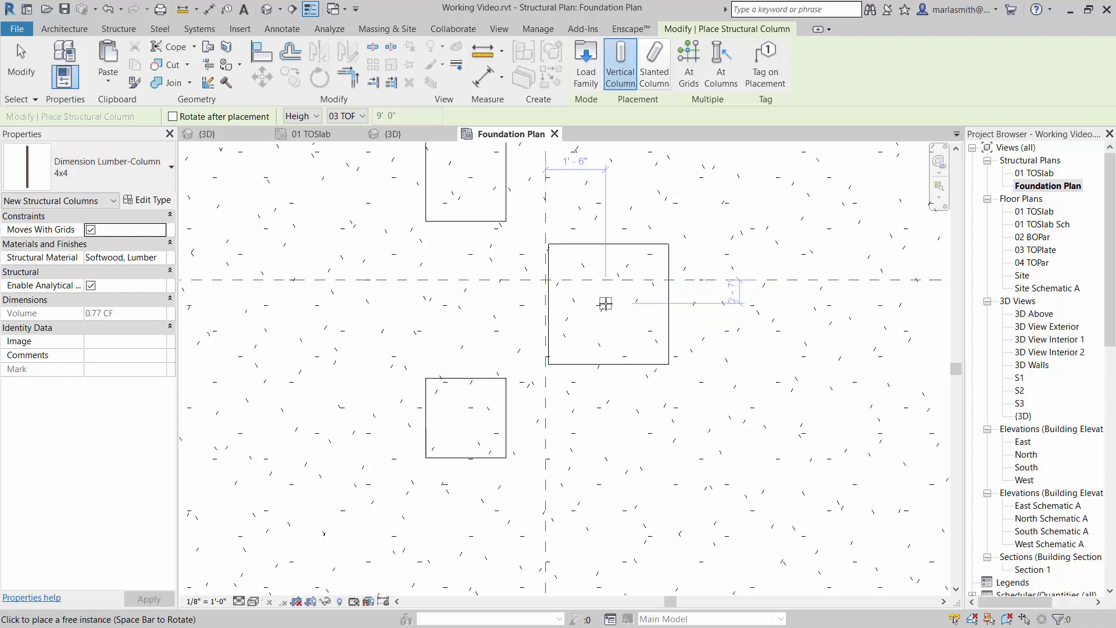
click(605, 304)
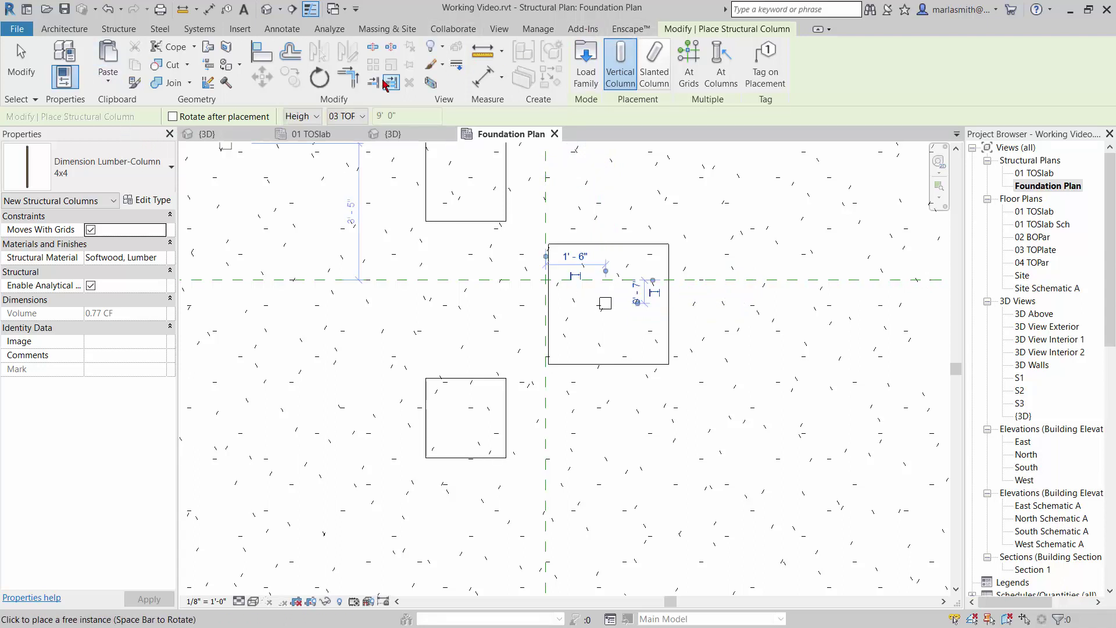
Align the 4x4 column's centrelines with the larger footing's centrelines in both directions
click(261, 53)
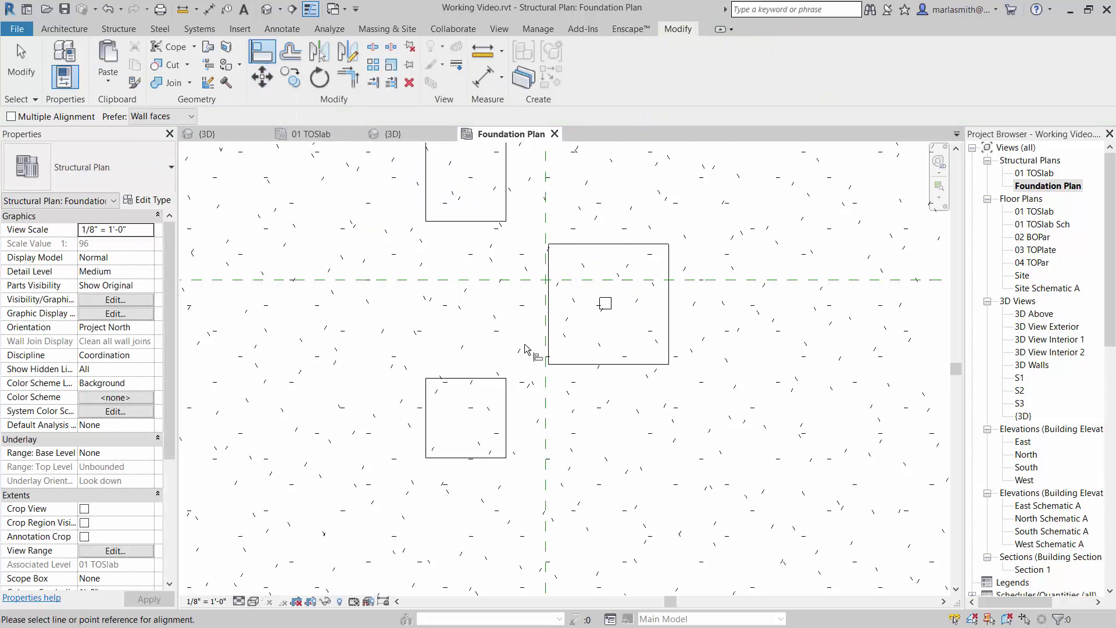
click(610, 346)
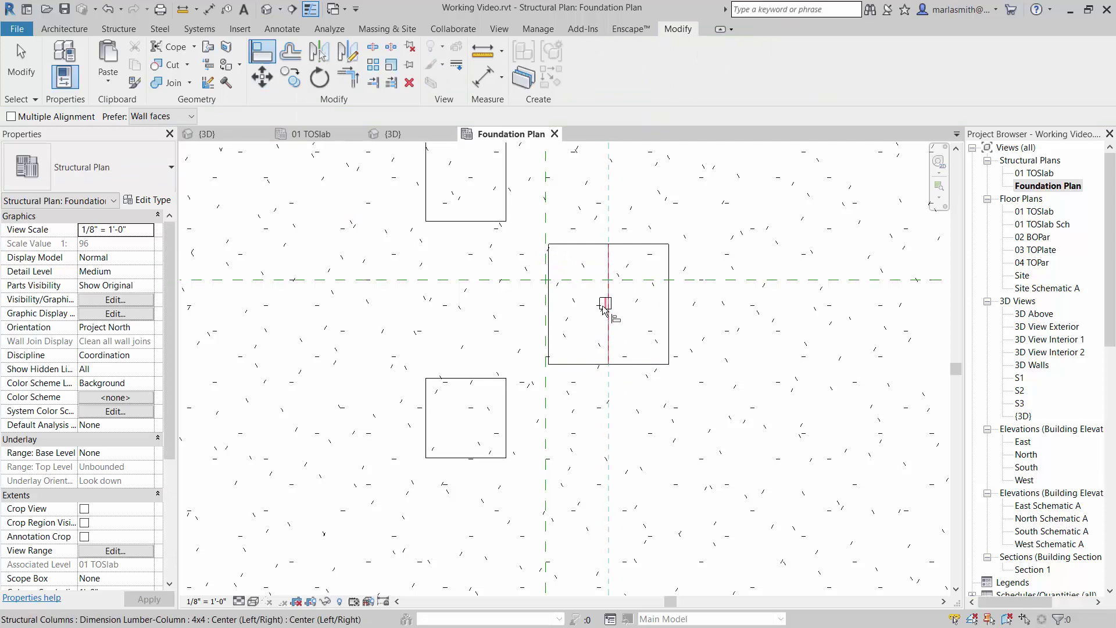
click(606, 304)
click(618, 304)
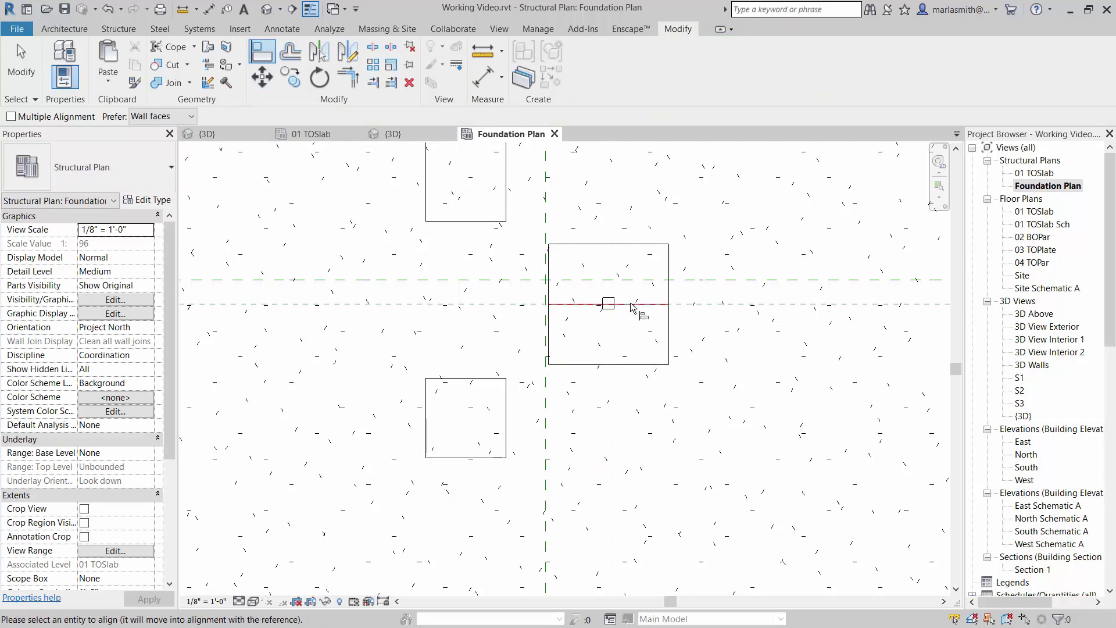
click(614, 306)
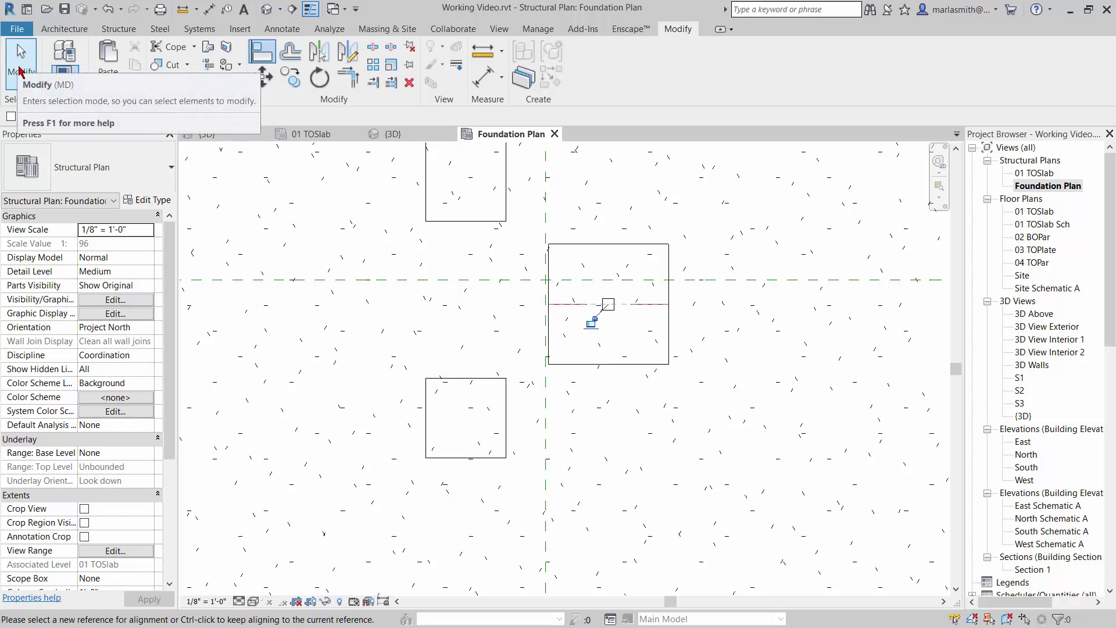
Copy the centred 4x4 column from its 36" footing to the next larger footing above, using matching footing corners as reference points
click(19, 71)
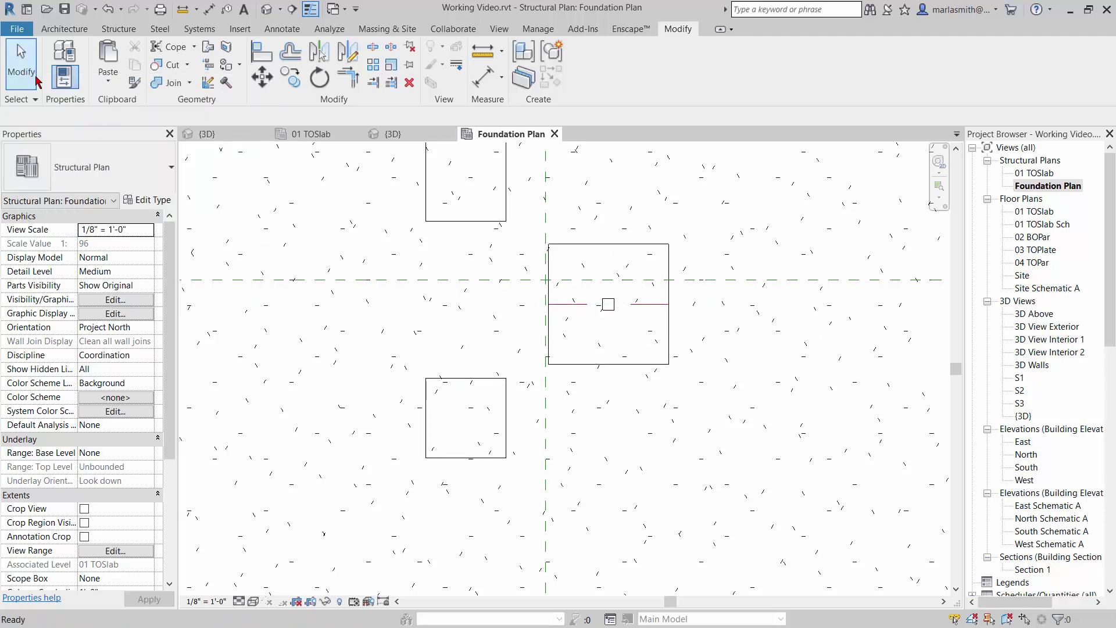
click(607, 309)
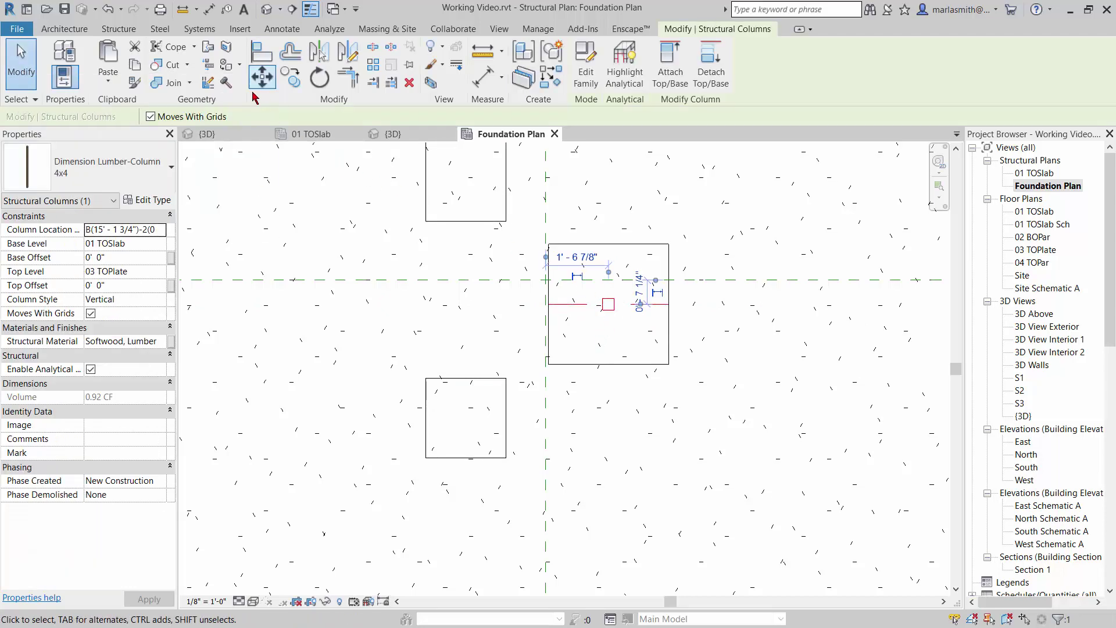
click(289, 90)
scroll(638, 466, down, 4)
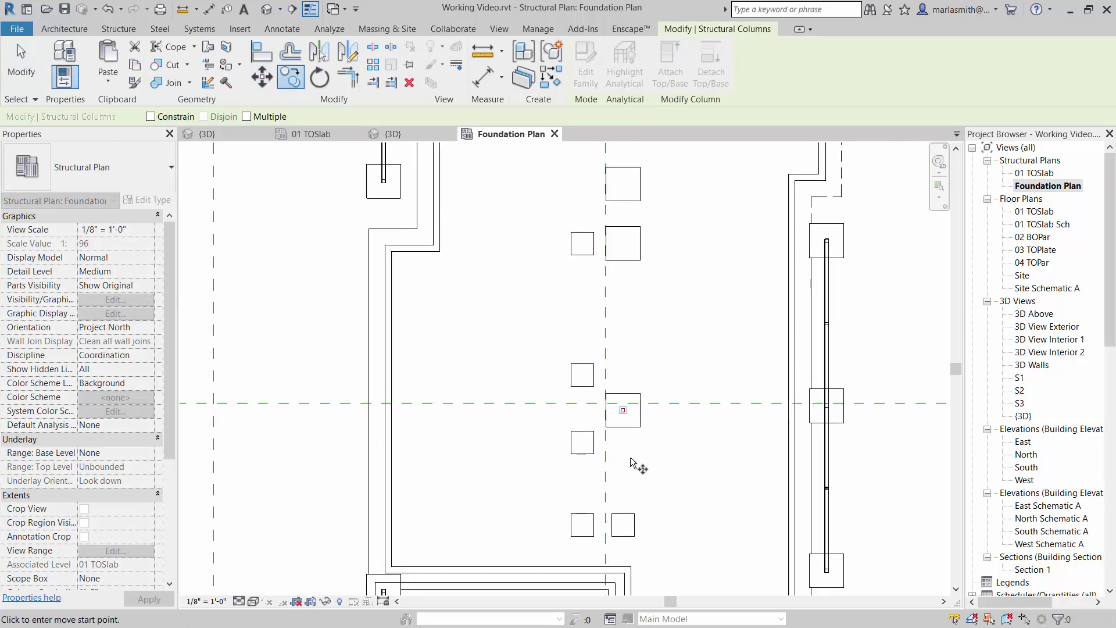
click(641, 428)
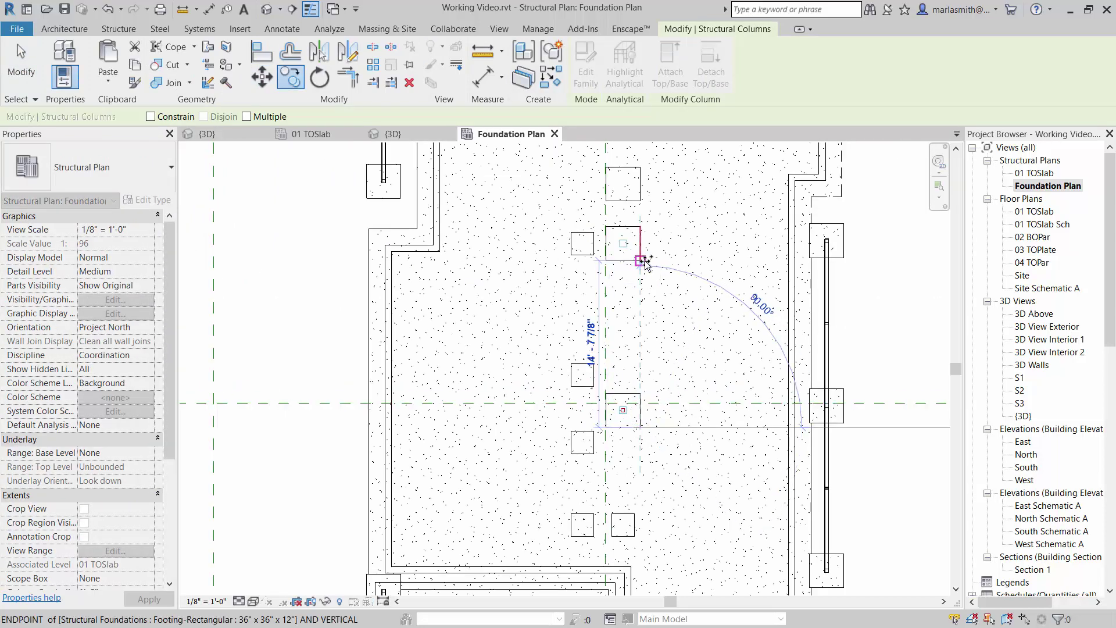
click(641, 261)
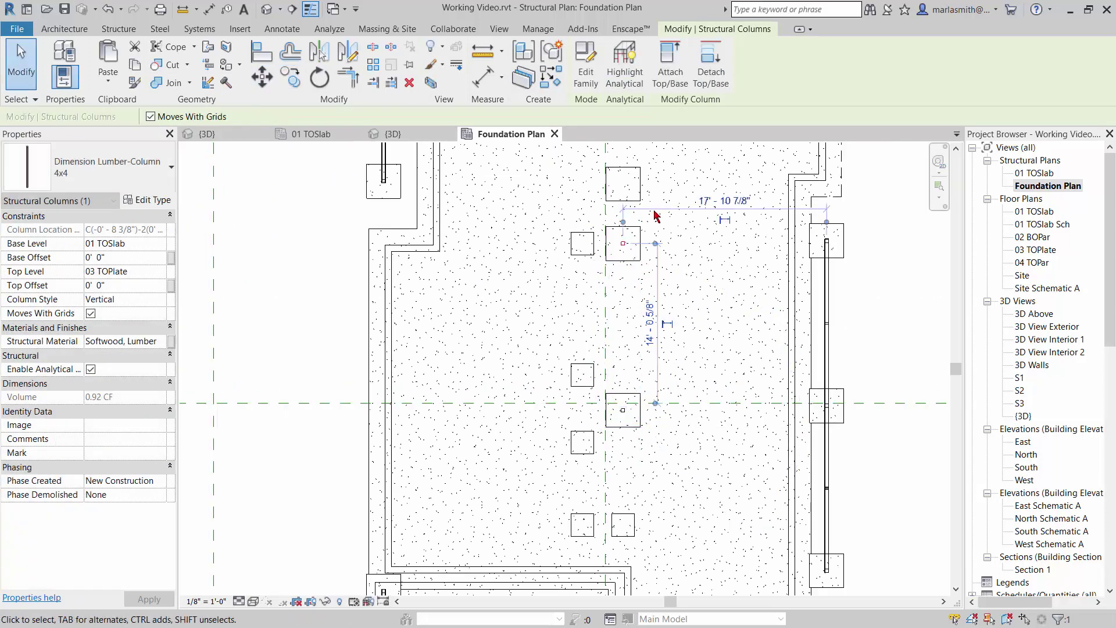
Copy the 4x4 column upward, corner to corner, onto the two remaining larger interior footings
click(292, 80)
click(641, 261)
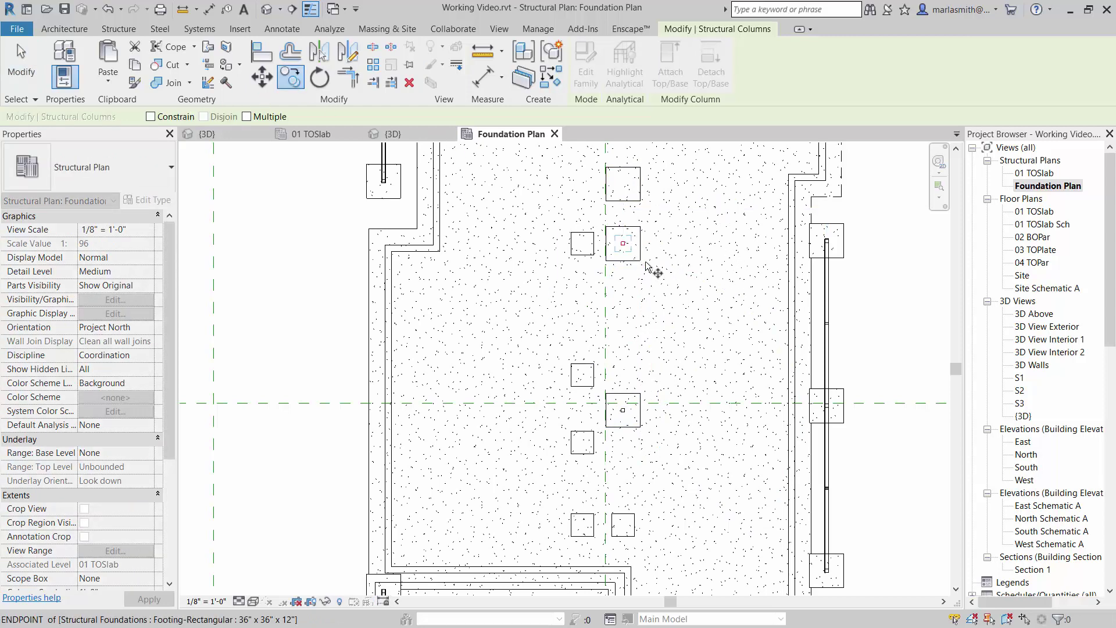
click(641, 202)
scroll(639, 461, down, 3)
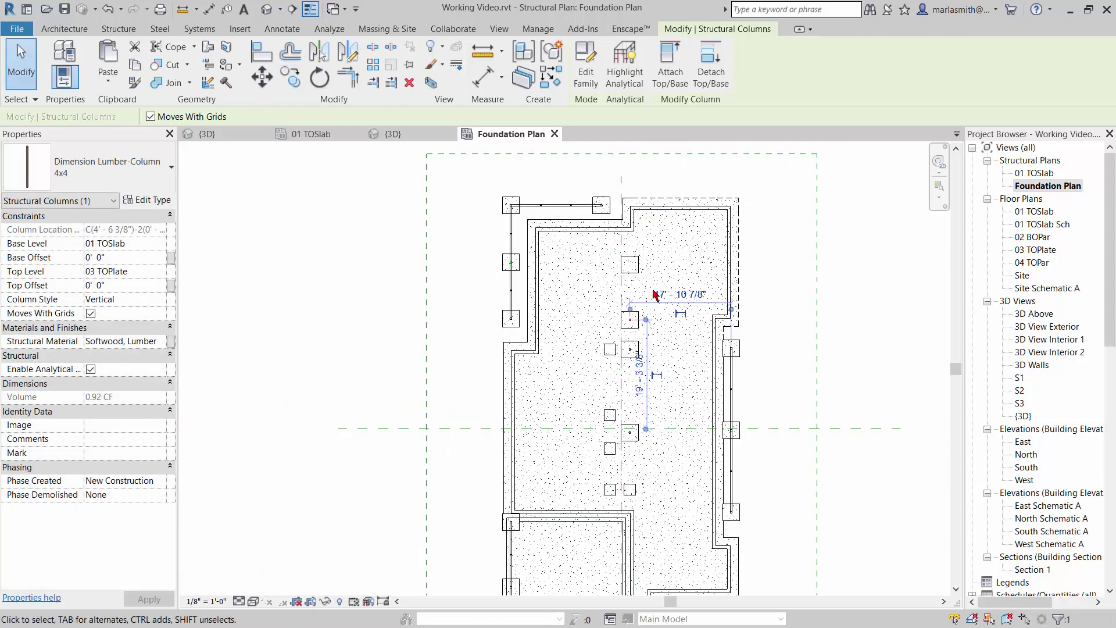
scroll(652, 291, up, 3)
click(293, 79)
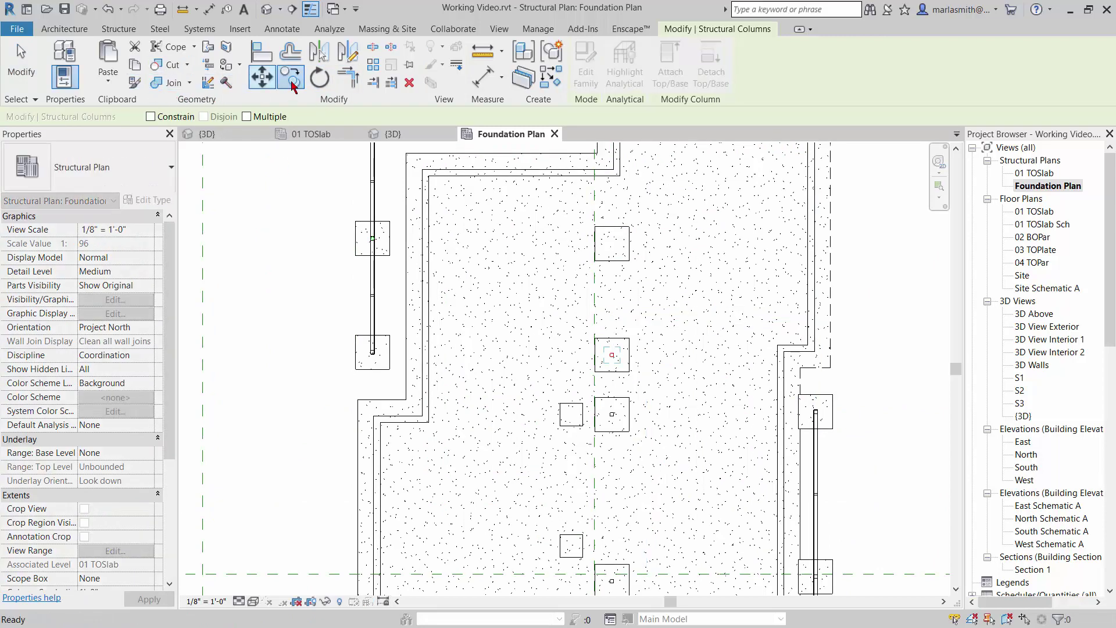
click(630, 372)
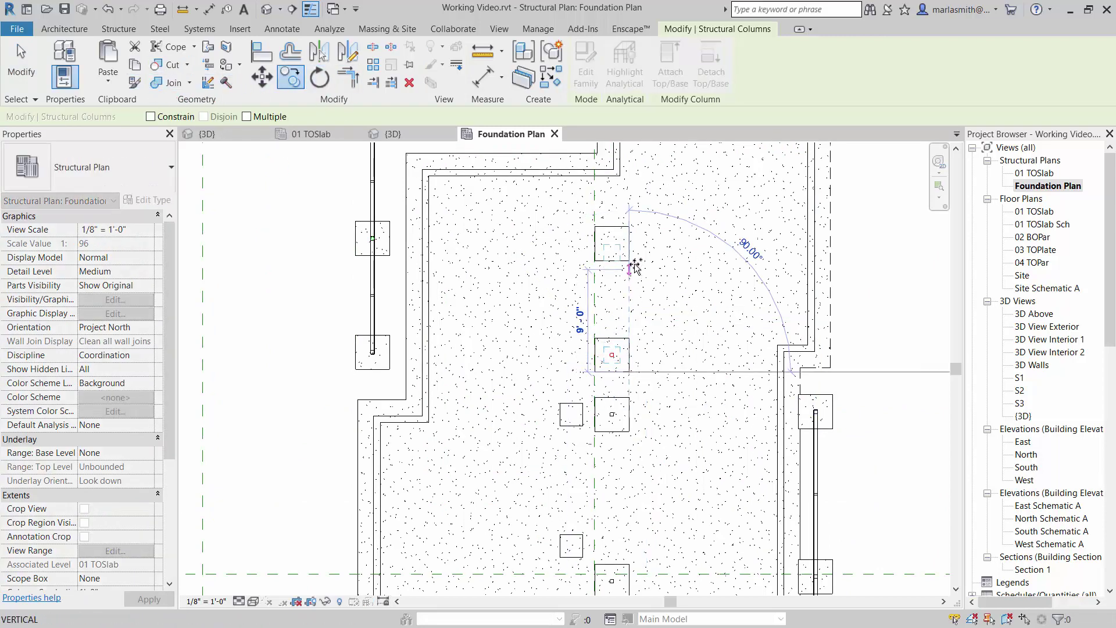
click(630, 262)
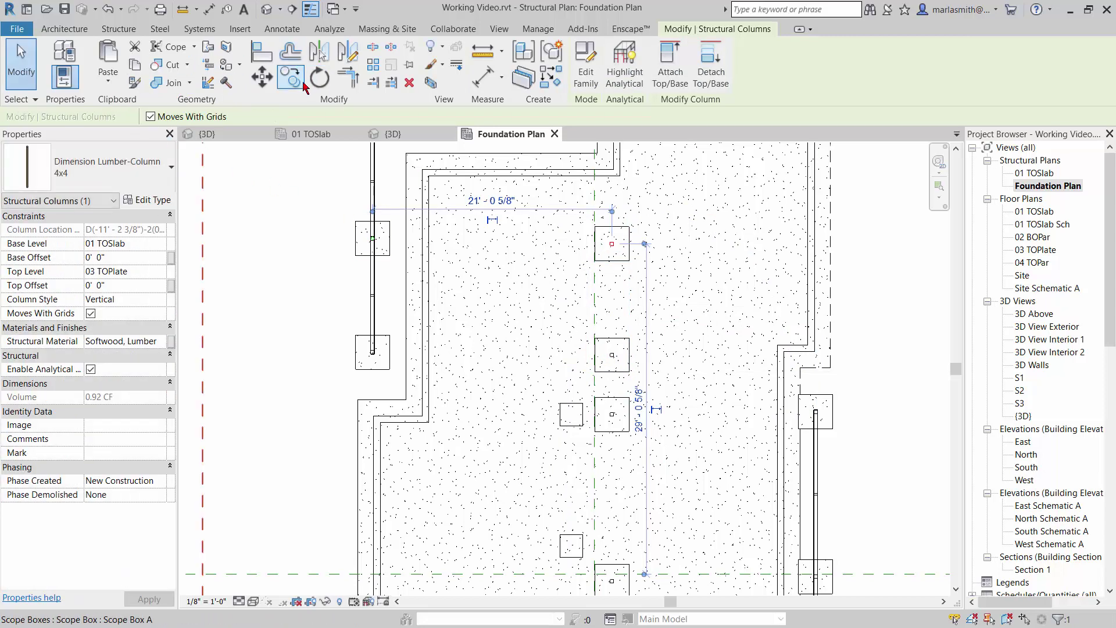
click(293, 78)
scroll(578, 444, up, 3)
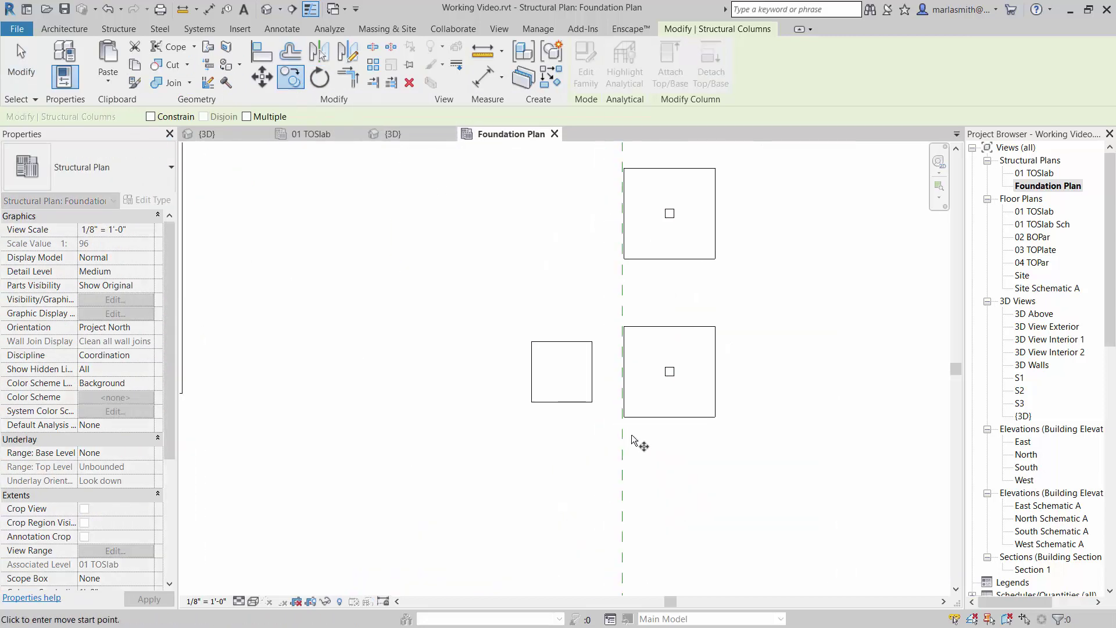
scroll(636, 442, up, 1)
click(21, 64)
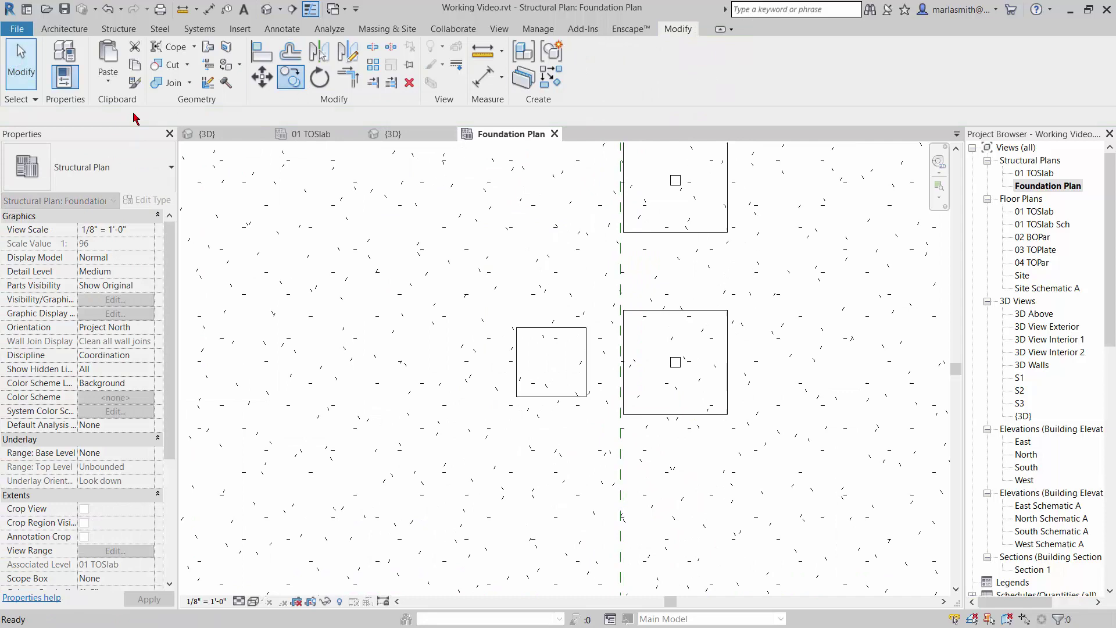
Copy the 4x4 column from the larger footing to the adjacent 24" footing on its left, using the midpoints of the footings' lower edges
click(675, 365)
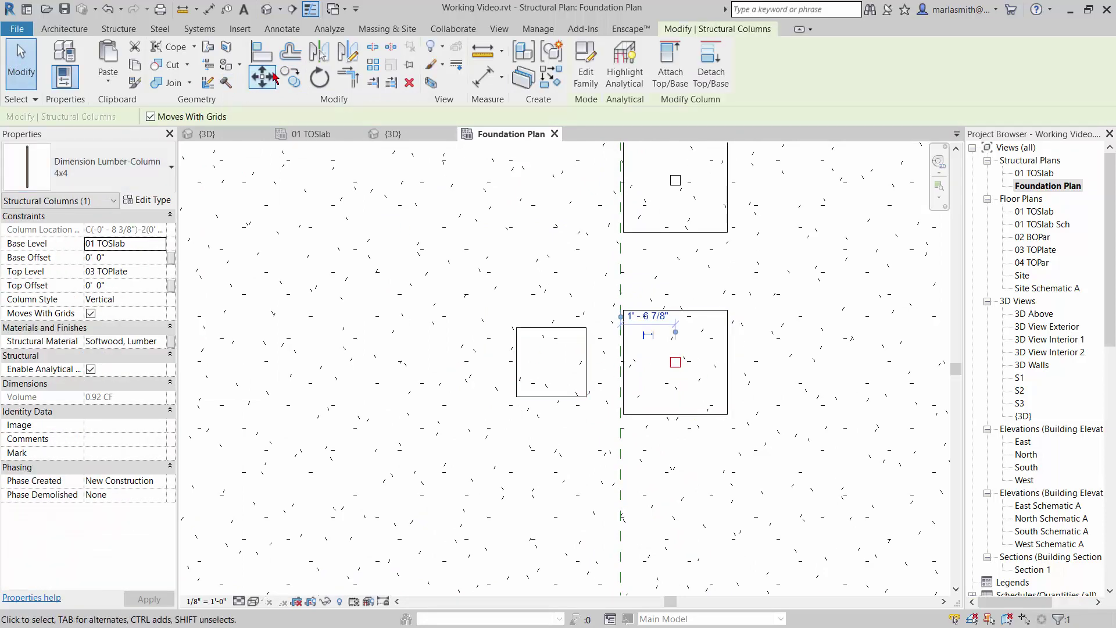
click(294, 80)
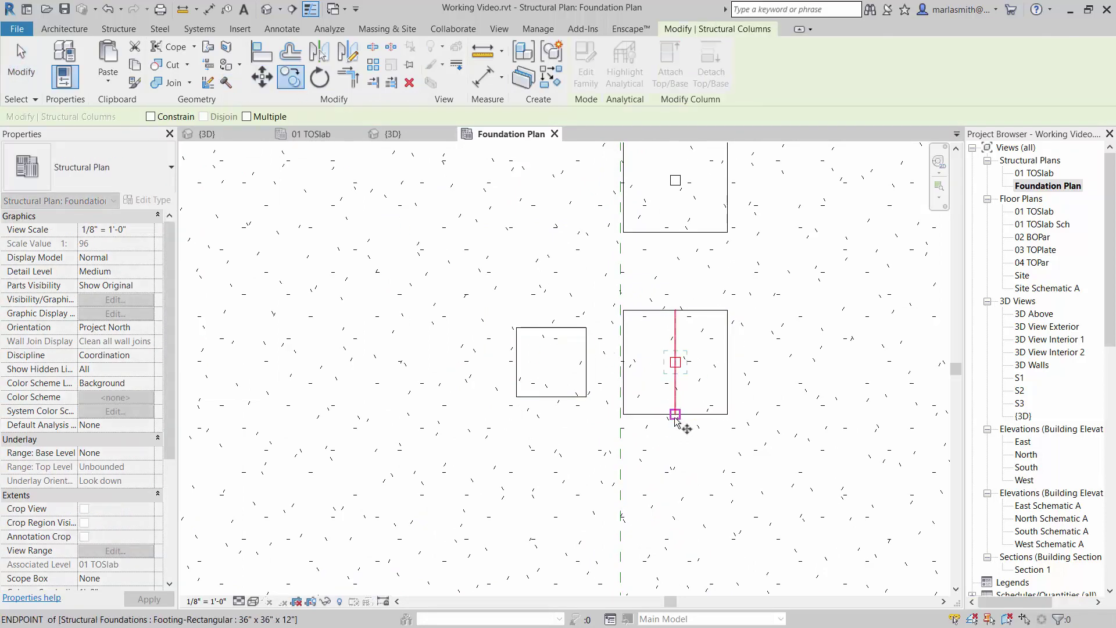
click(675, 415)
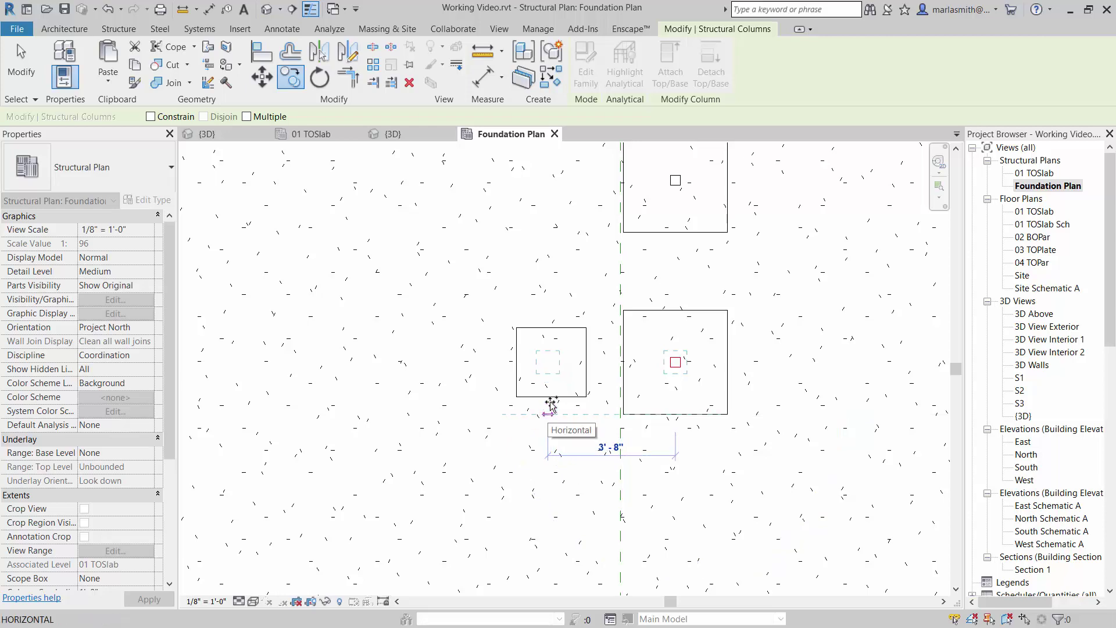
click(552, 397)
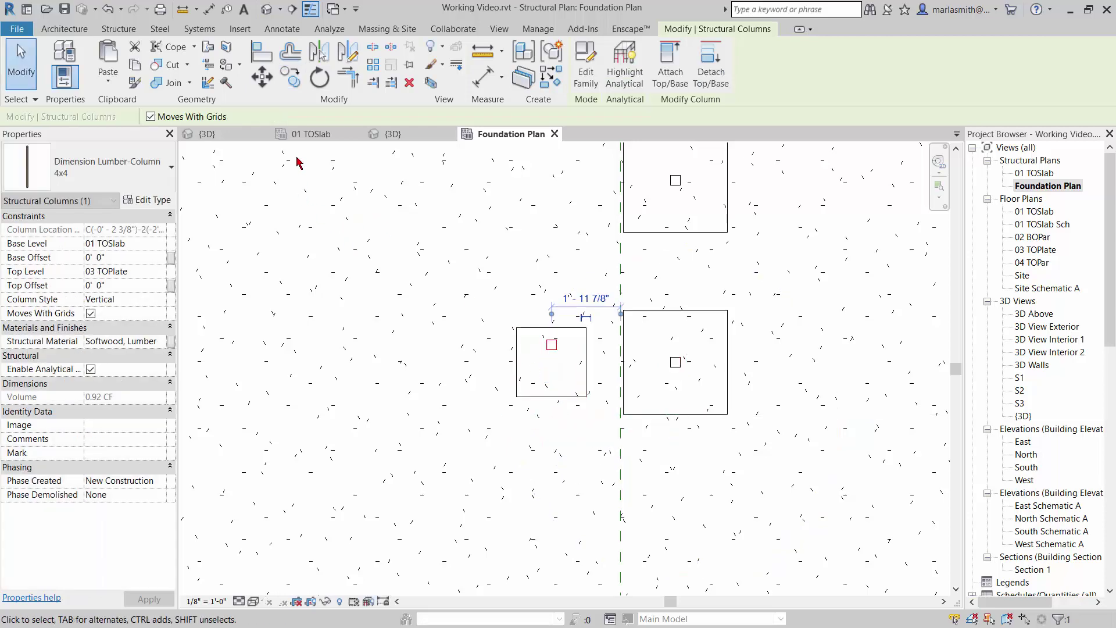
Align the copied column's horizontal centreline with the centreline of the smaller 24" footing
key(a)
key(l)
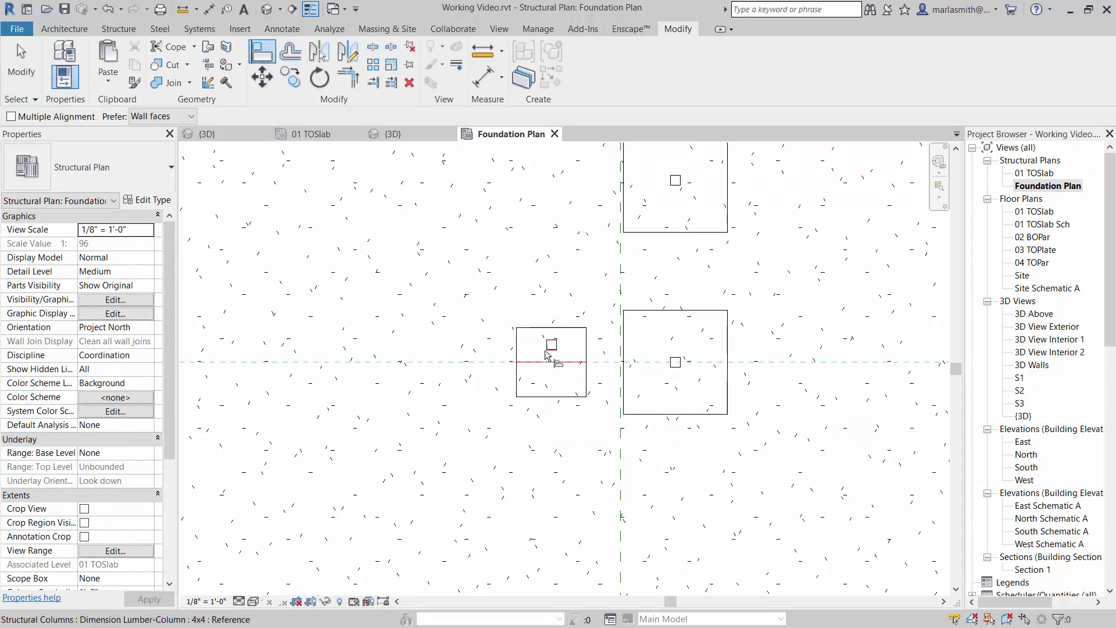
click(538, 362)
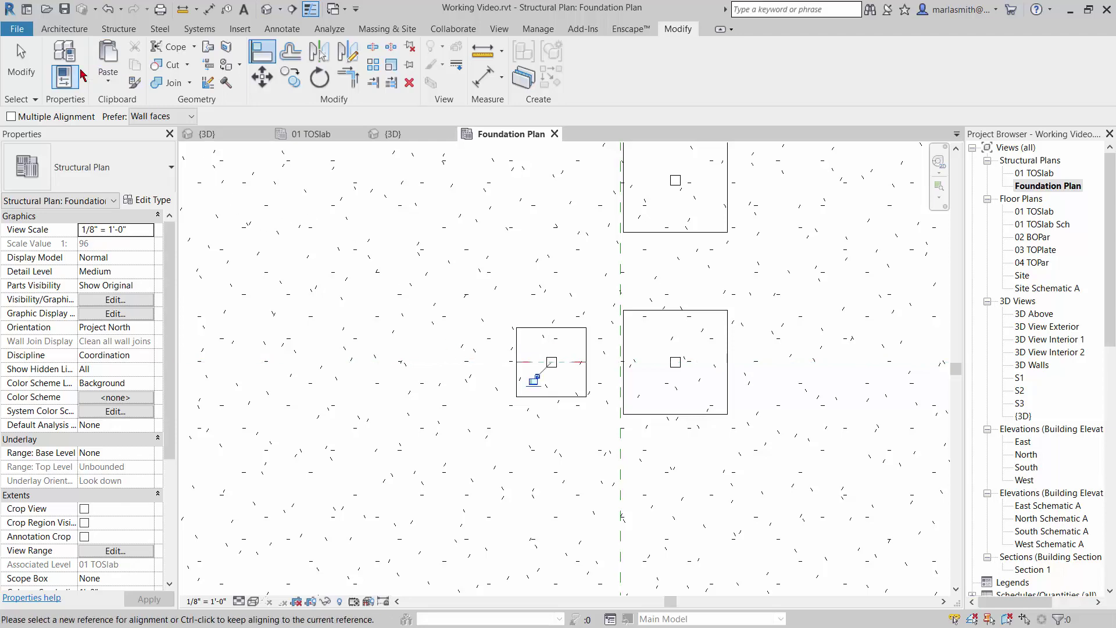
click(23, 69)
With Multiple copying enabled, copy the smaller footing's 4x4 column to the two 24" footings below it, corner to corner
scroll(563, 305, down, 5)
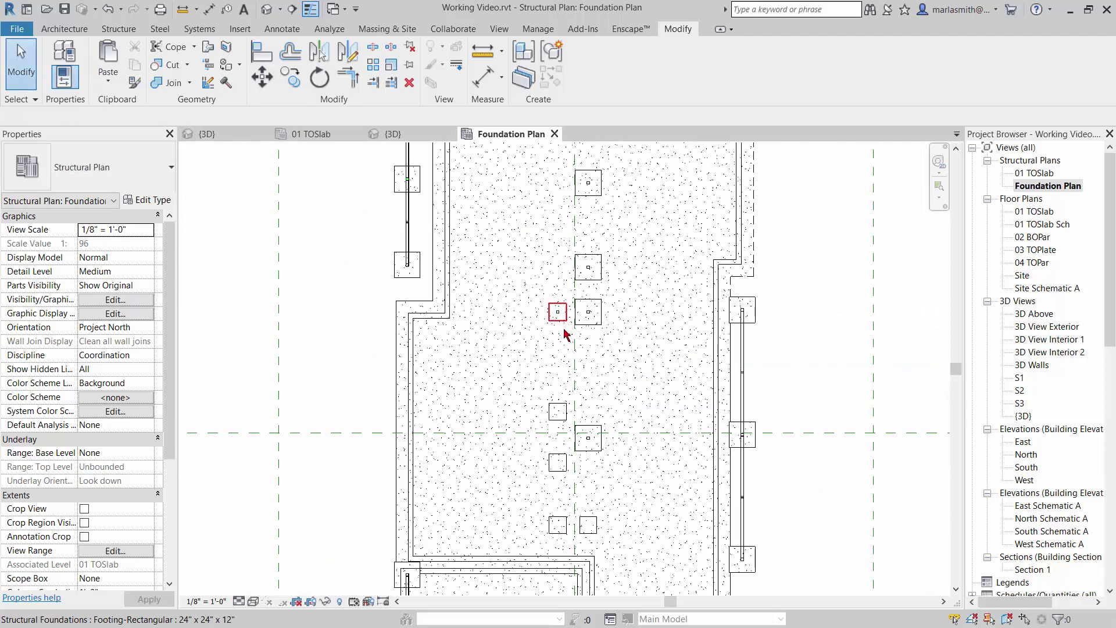
scroll(564, 320, up, 2)
click(555, 303)
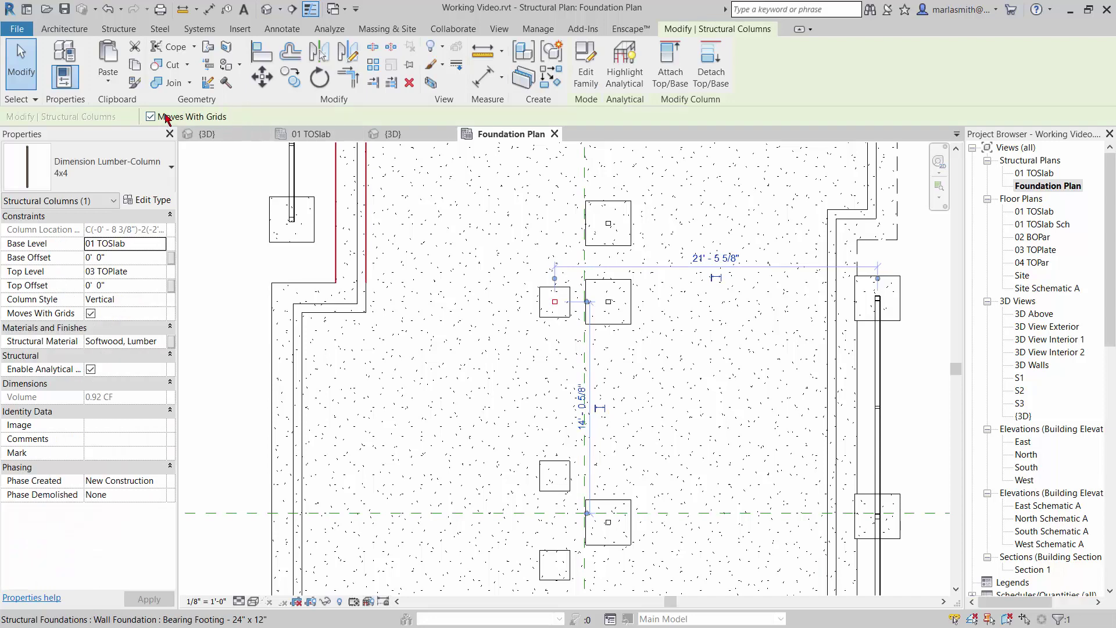
click(291, 76)
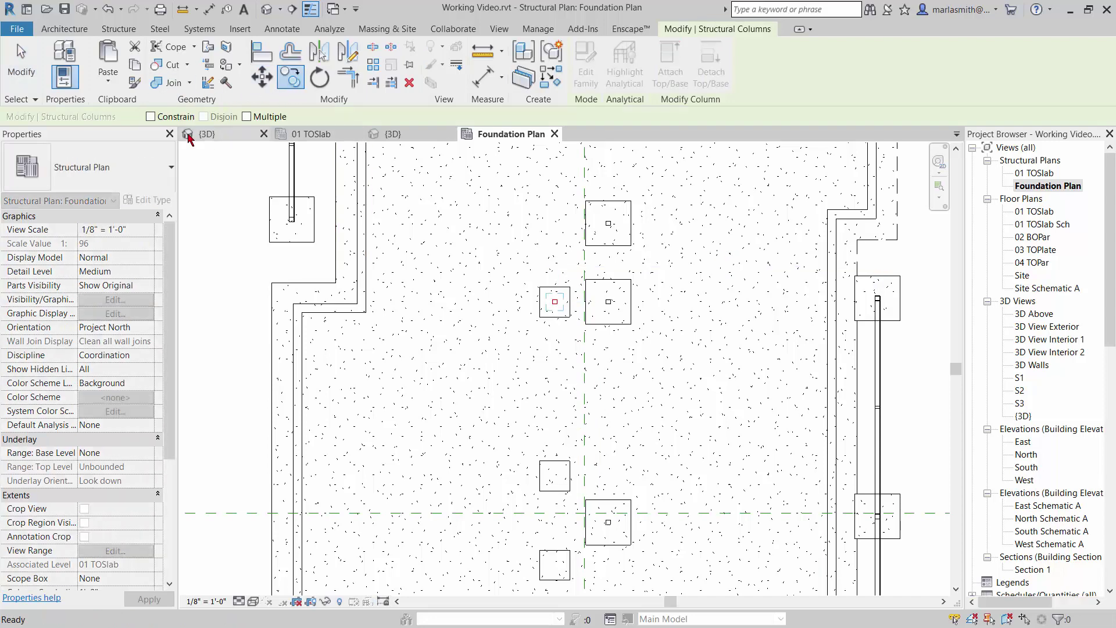
click(246, 117)
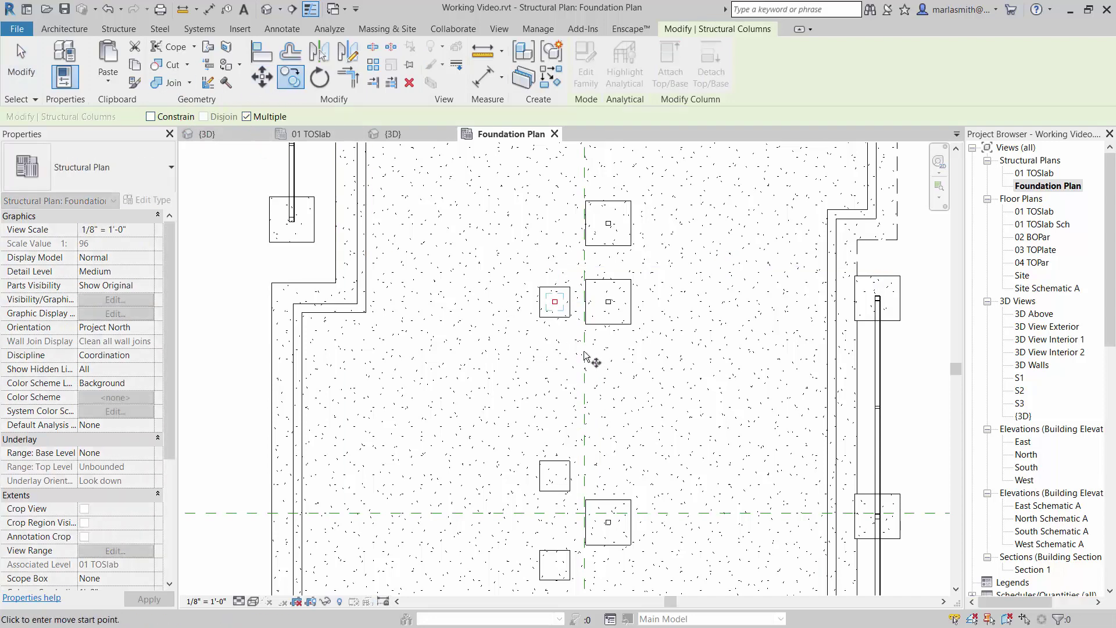
click(570, 317)
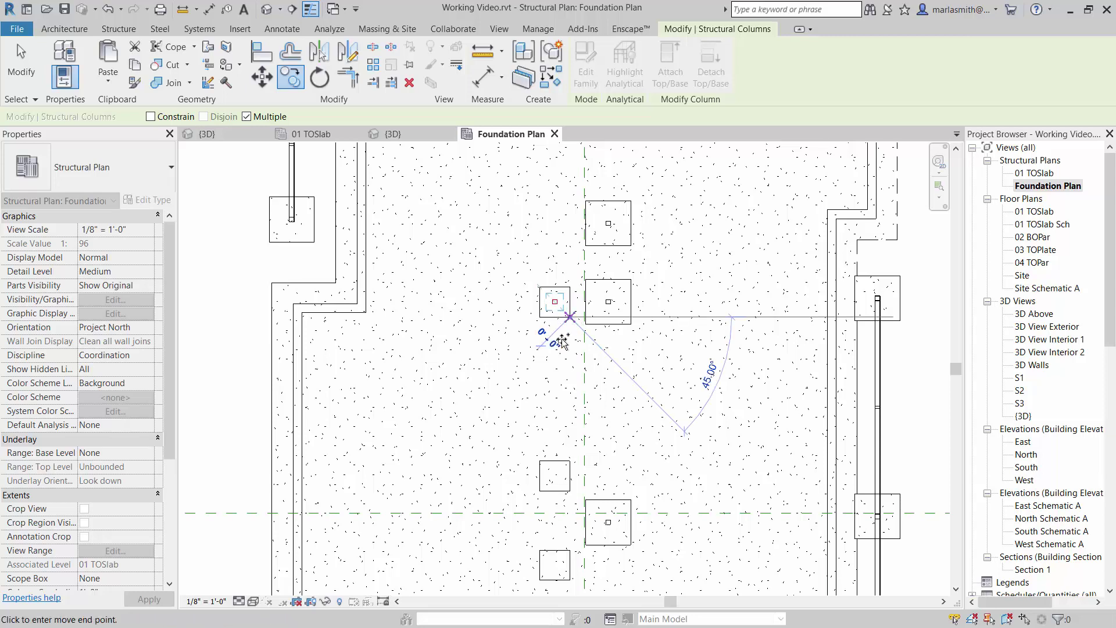
click(570, 492)
click(570, 579)
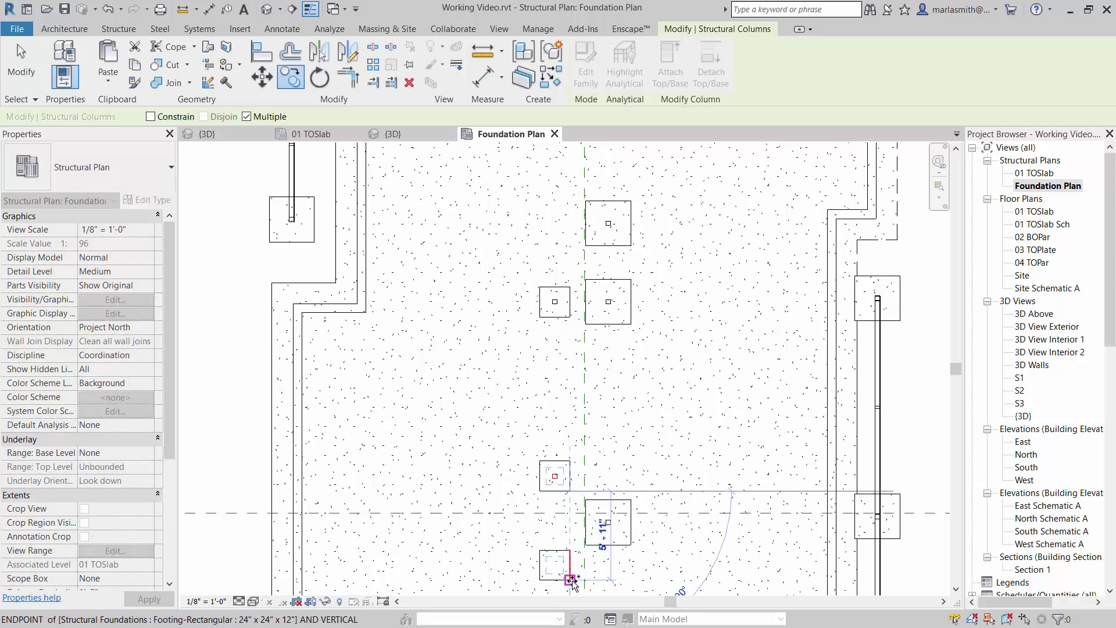
Continue the multiple copy onto the lowest side-by-side pair of 24" footings and end the command
scroll(594, 334, down, 1)
scroll(594, 334, down, 5)
scroll(583, 509, up, 6)
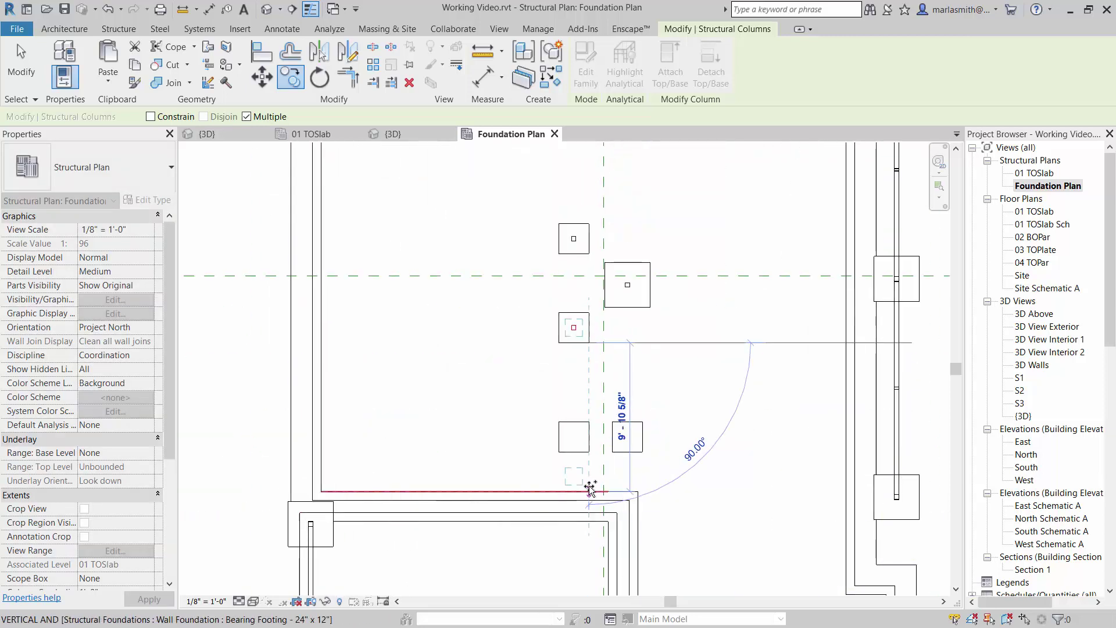
click(589, 453)
click(643, 452)
scroll(630, 506, down, 3)
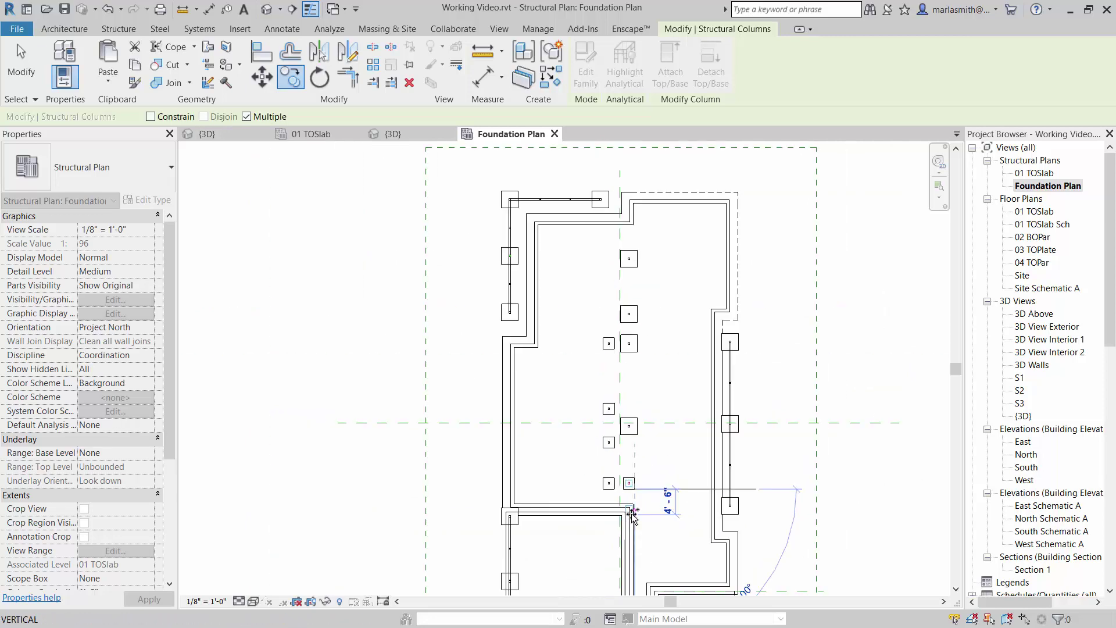
key(Escape)
key(Escape)
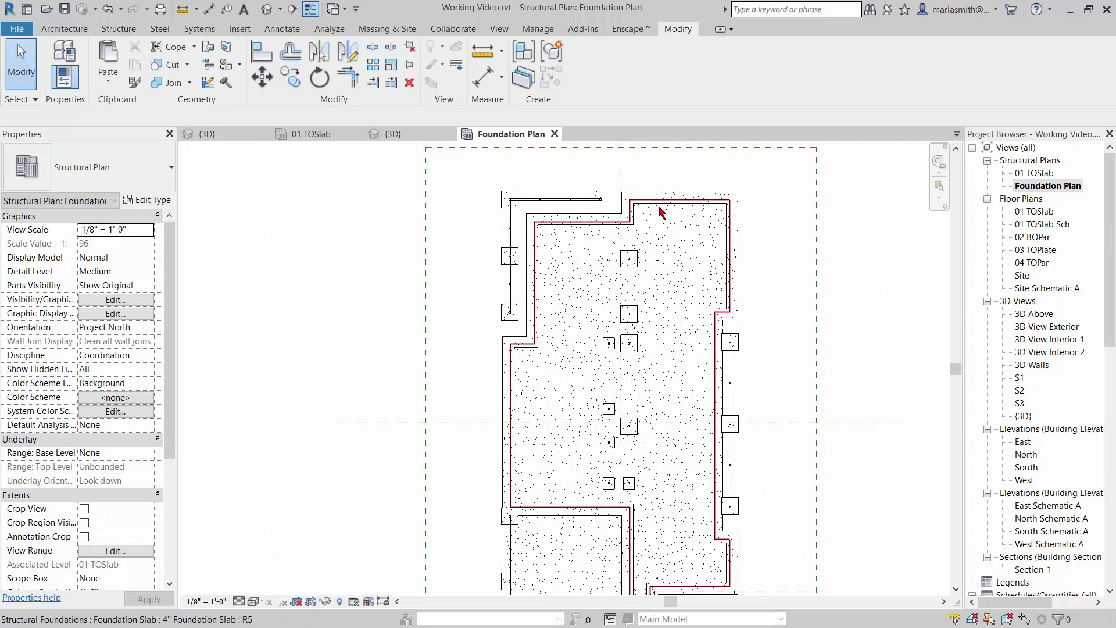
Open the 01 TOSlab floor plan to work on the walls around the new columns
scroll(645, 216, up, 2)
scroll(645, 215, up, 1)
scroll(633, 248, up, 3)
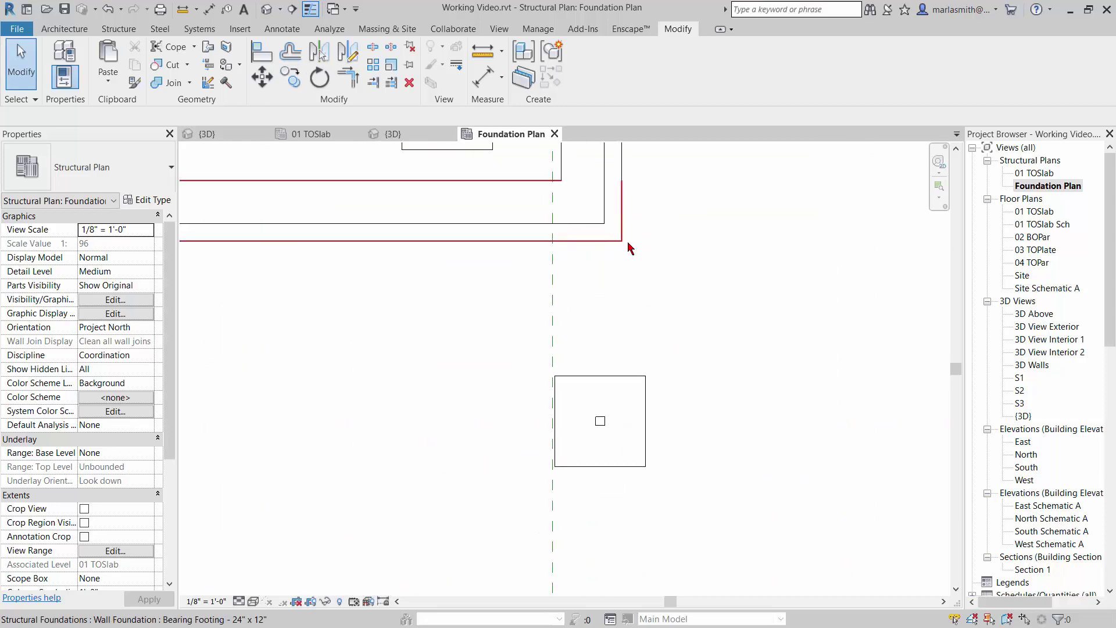
scroll(620, 250, down, 3)
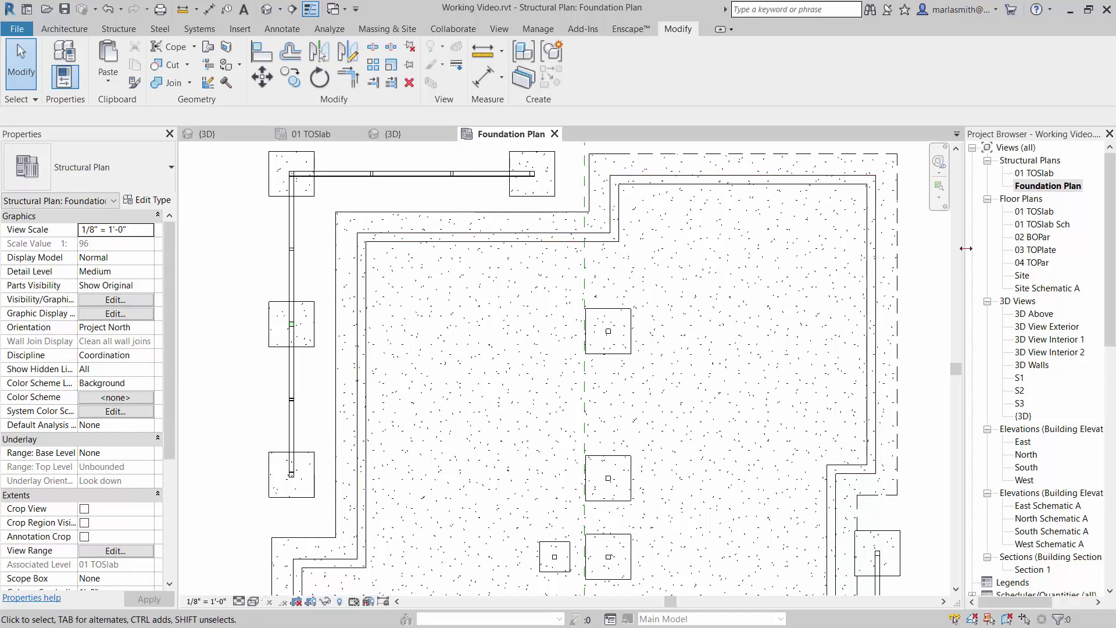
double_click(1041, 213)
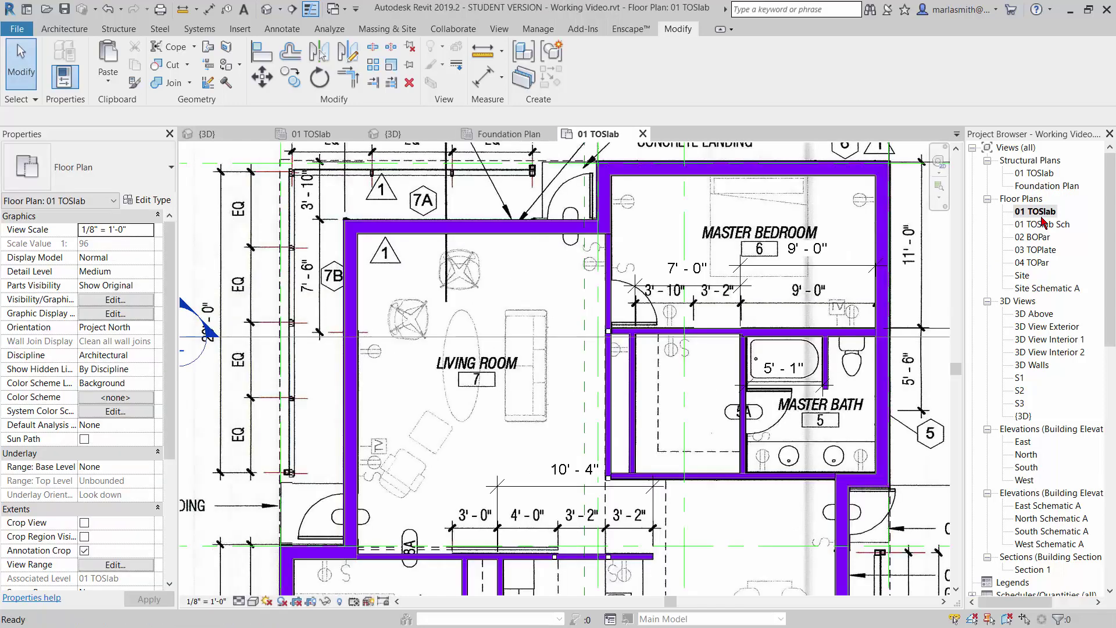
Extend the end of the 4 1/2" partition below the Master Bedroom to the face of the vertical wall containing the column
scroll(614, 327, up, 5)
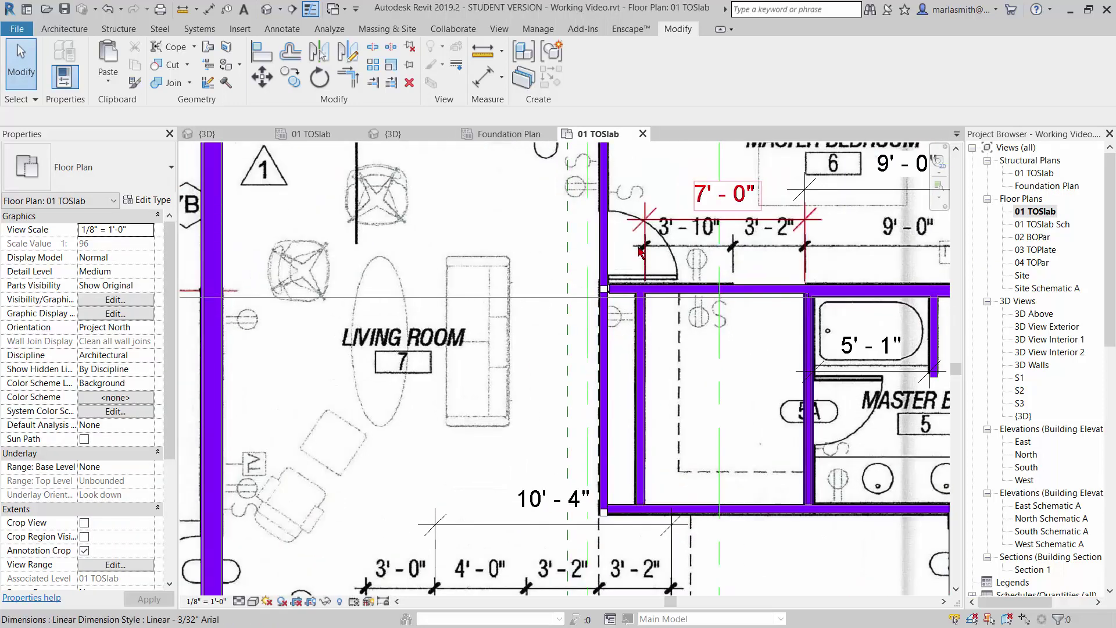
scroll(599, 320, up, 3)
scroll(587, 349, down, 4)
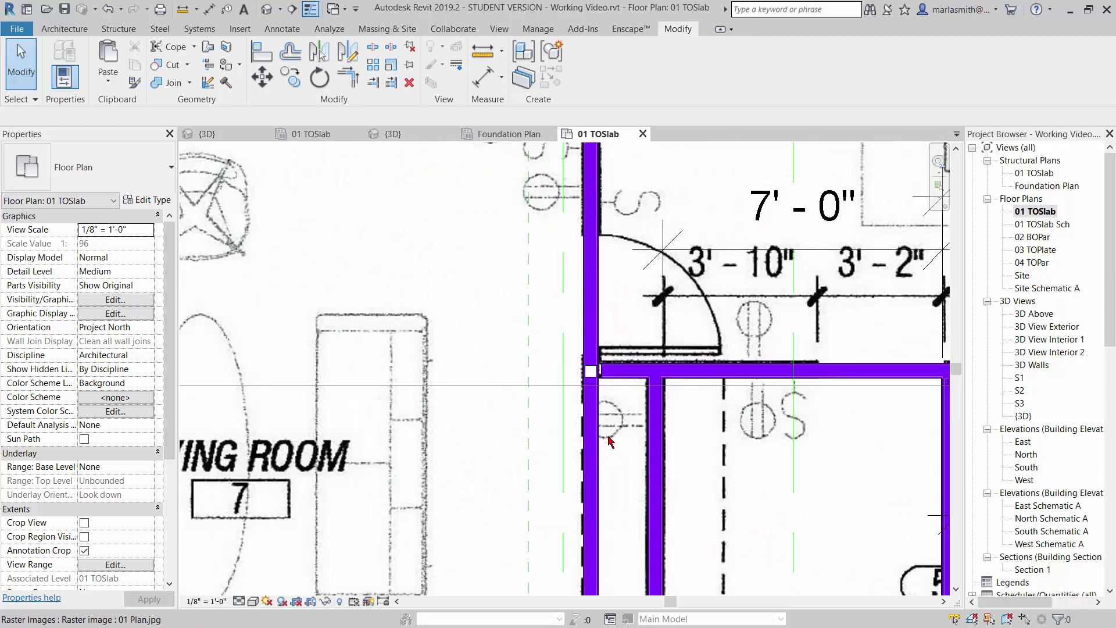
scroll(586, 366, up, 5)
click(585, 384)
scroll(586, 385, up, 2)
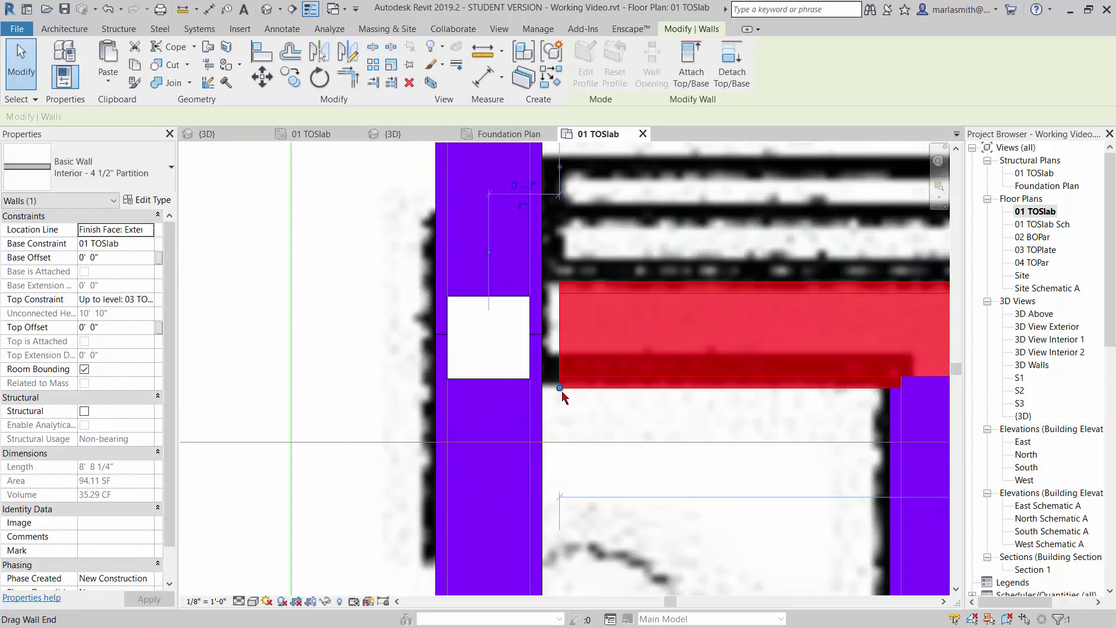
drag(560, 388, 542, 388)
scroll(669, 437, down, 6)
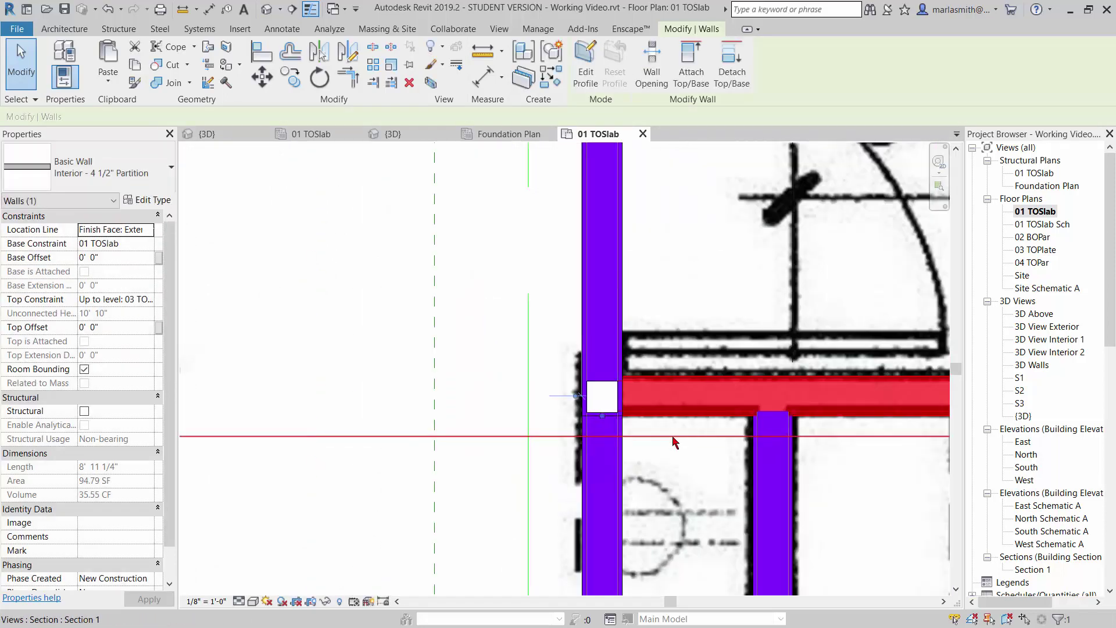
scroll(657, 196, up, 3)
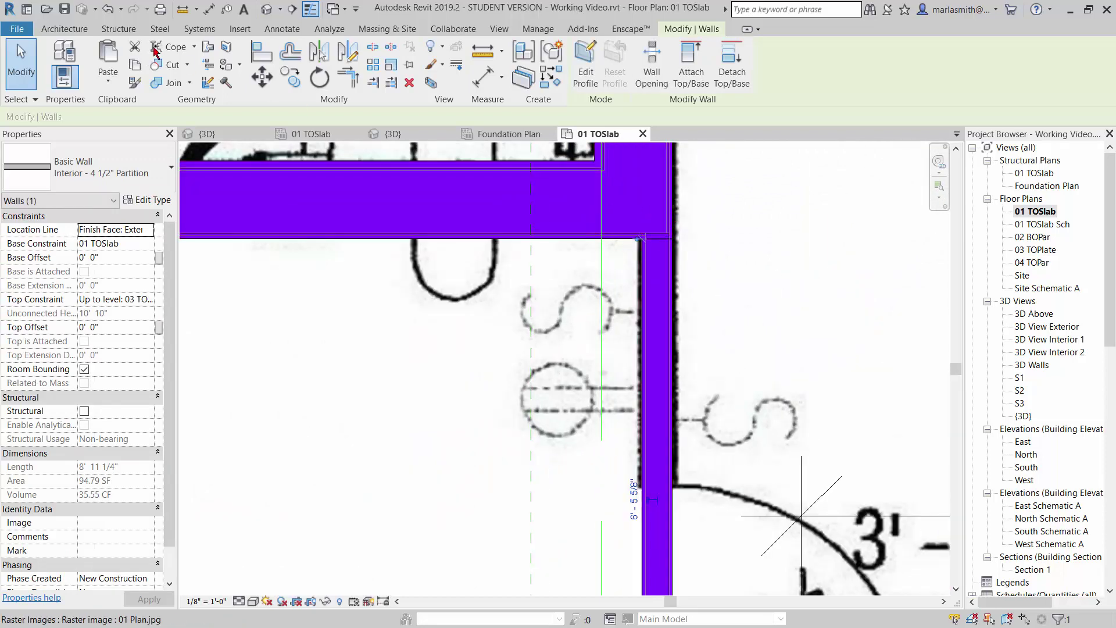
Place a horizontal Dimension Lumber-Column 2x10 inside the exterior wall corner between the Living Room and Master Bedroom
click(119, 29)
click(120, 75)
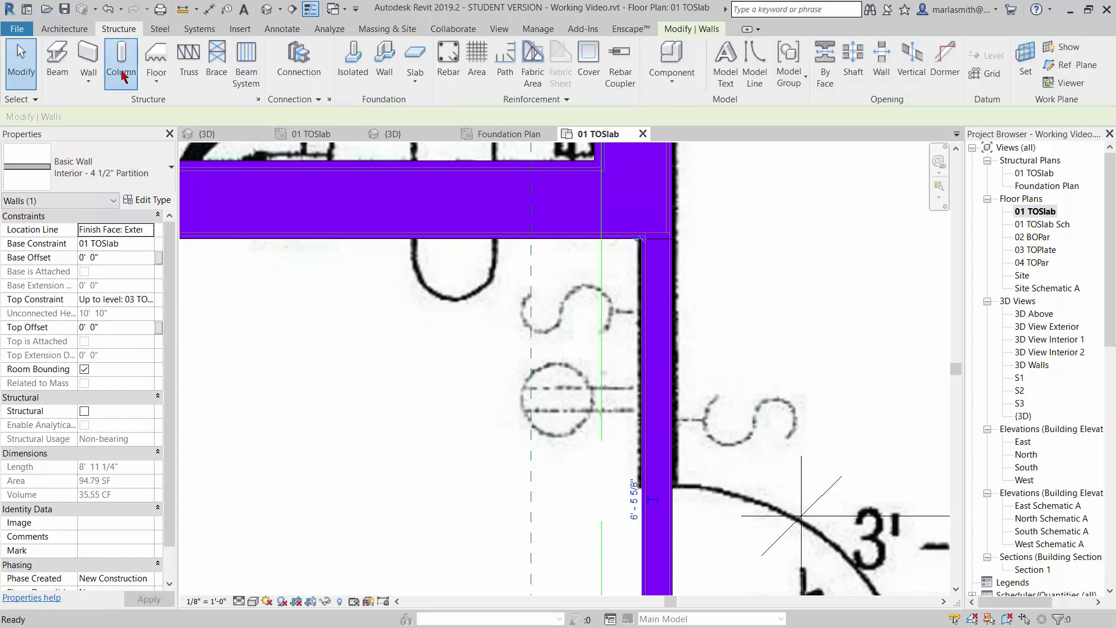
click(119, 165)
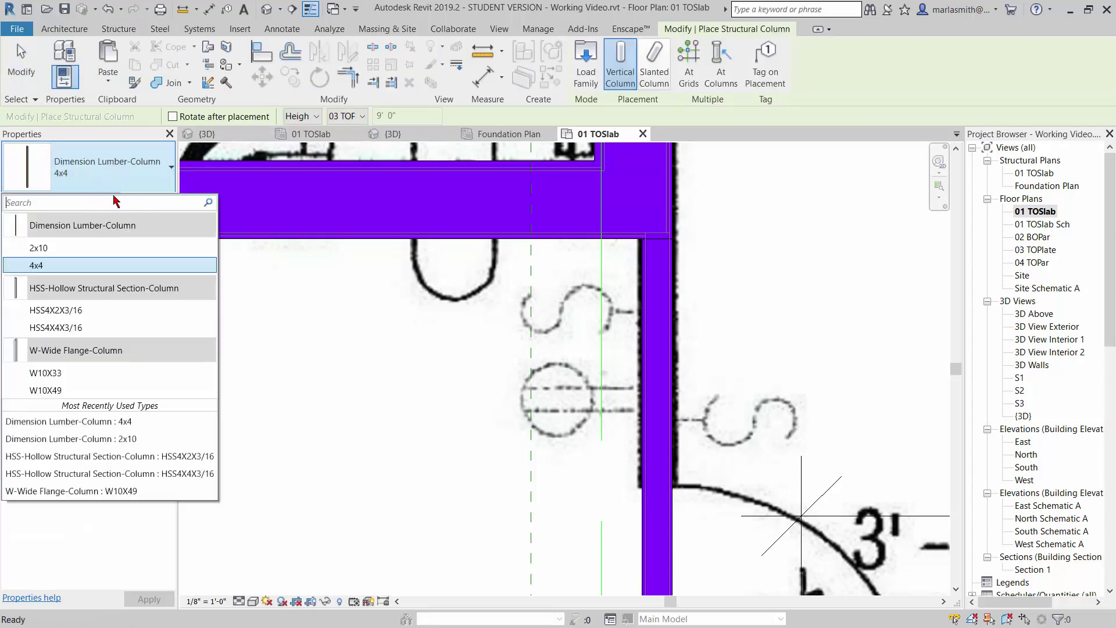
click(88, 249)
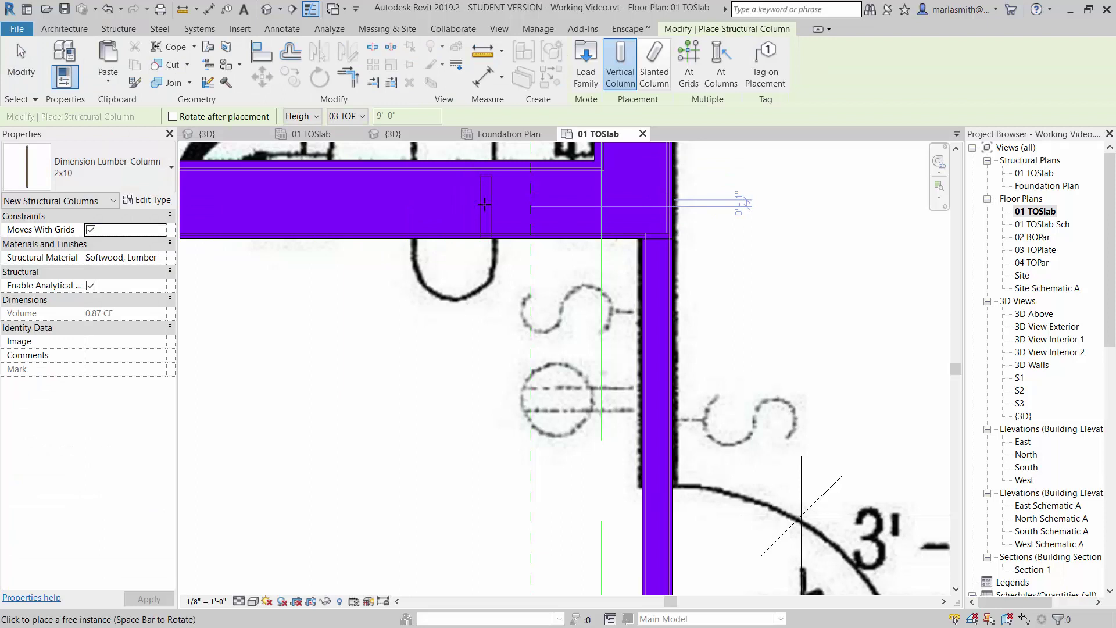
scroll(630, 202, up, 3)
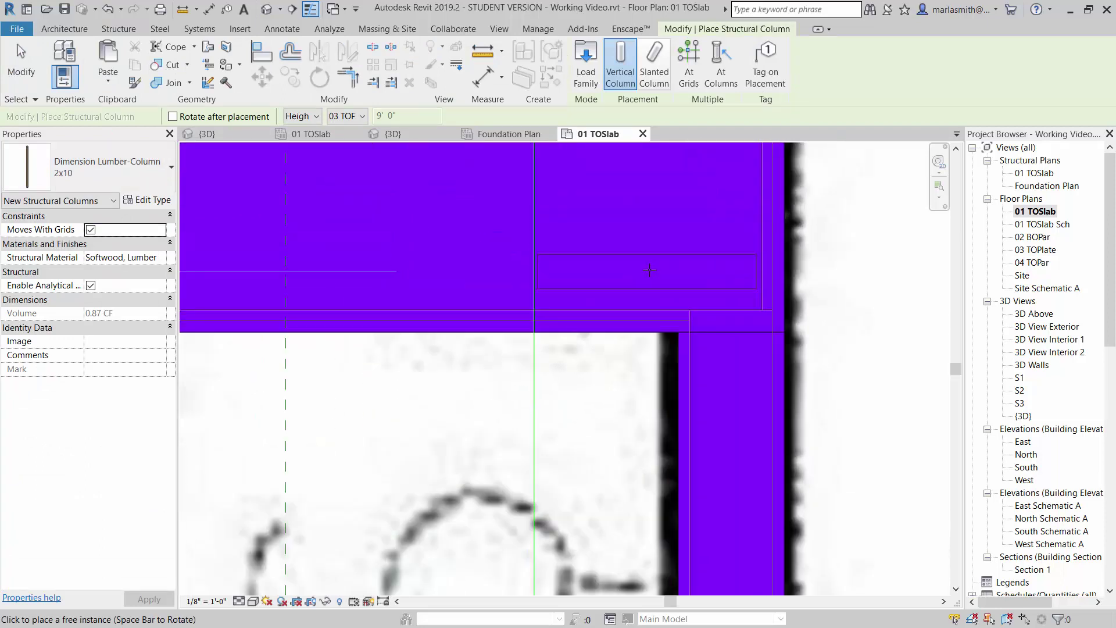
click(649, 269)
click(32, 82)
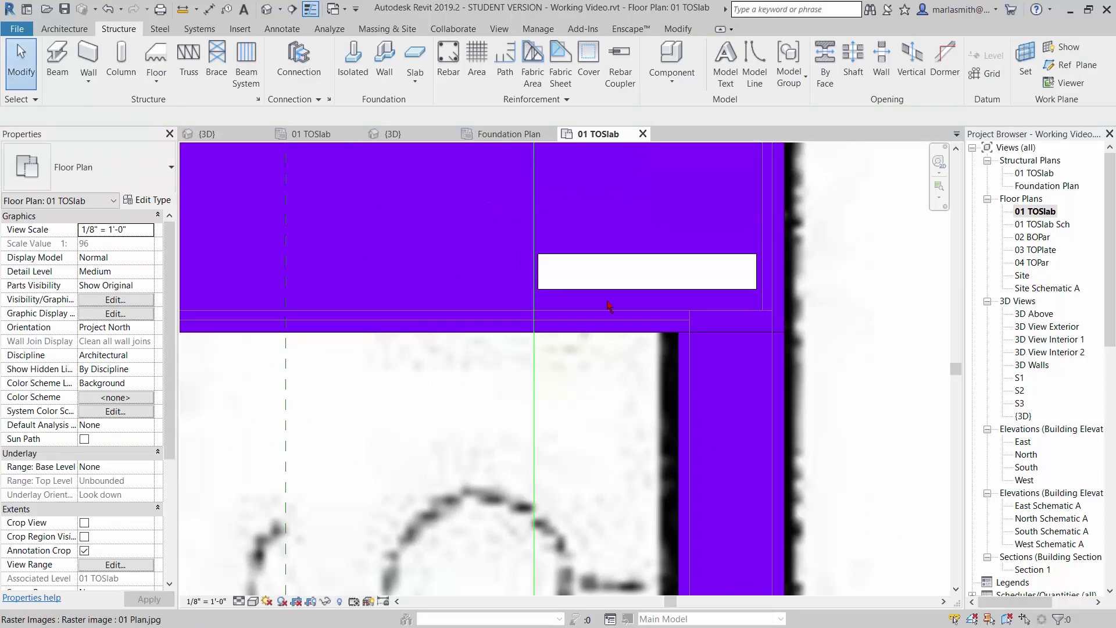
Align the short edge of the 2x10 column with the vertical SIPS GYP wall's inner layer line at the corner
scroll(803, 304, up, 4)
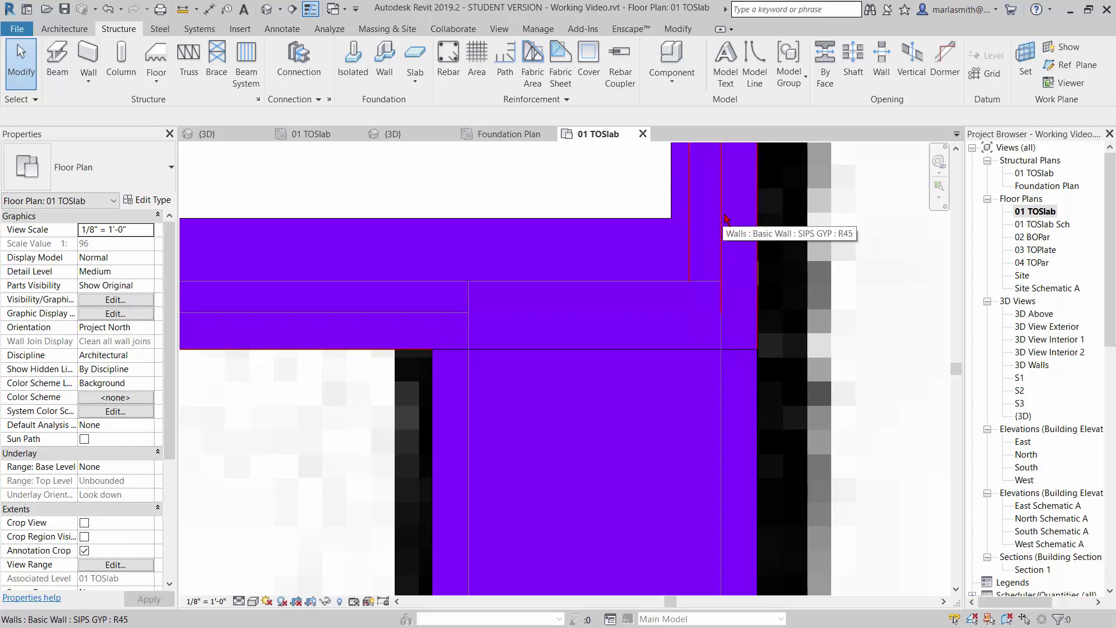
click(678, 29)
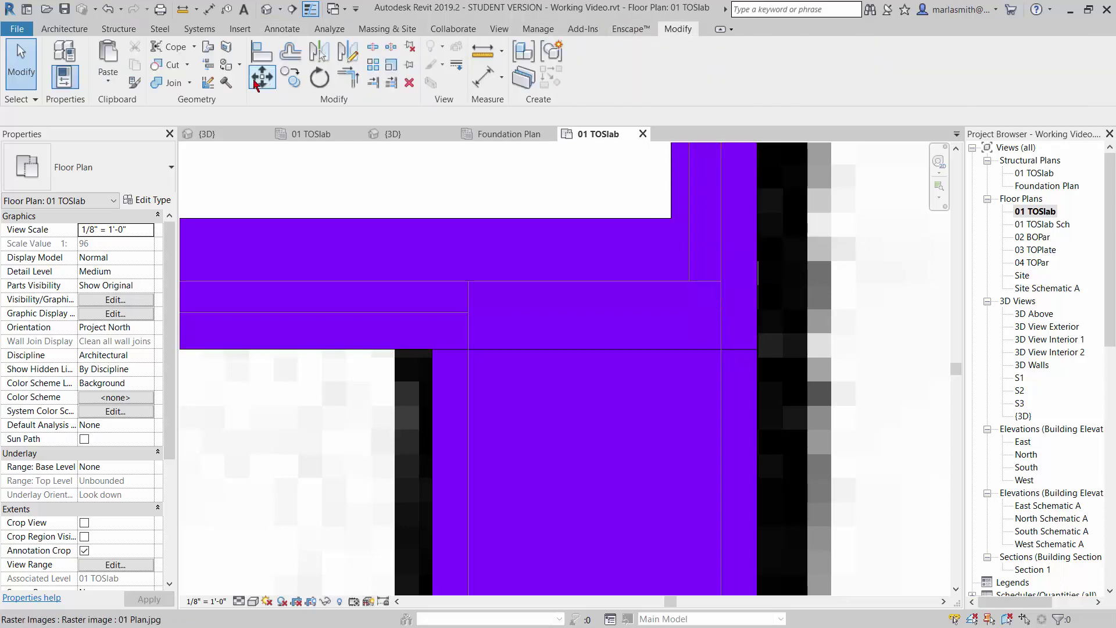
click(262, 58)
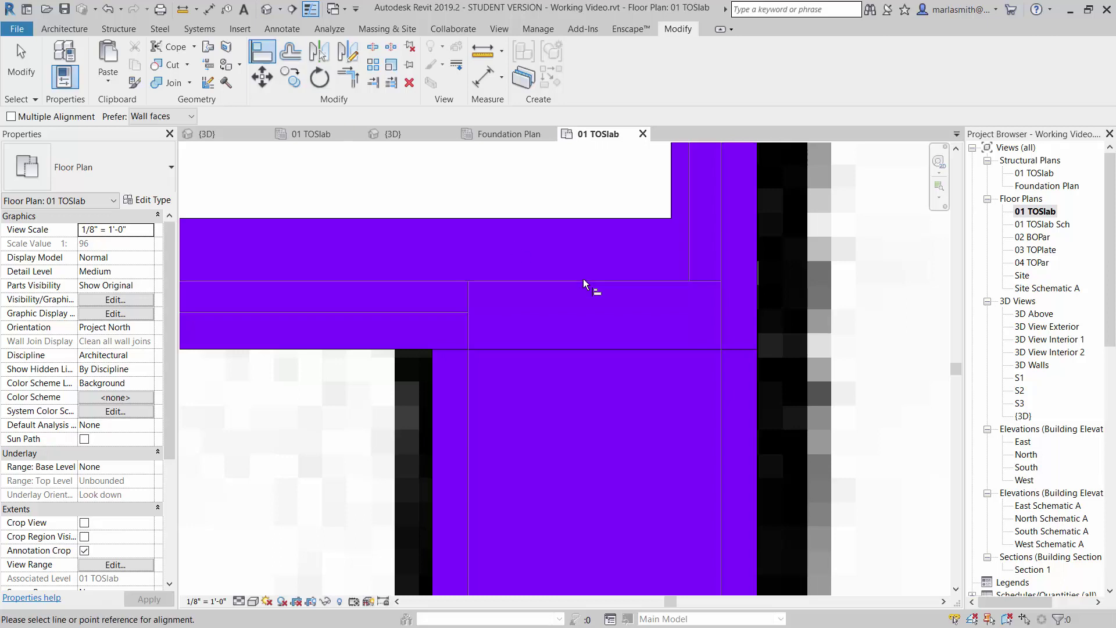
click(724, 242)
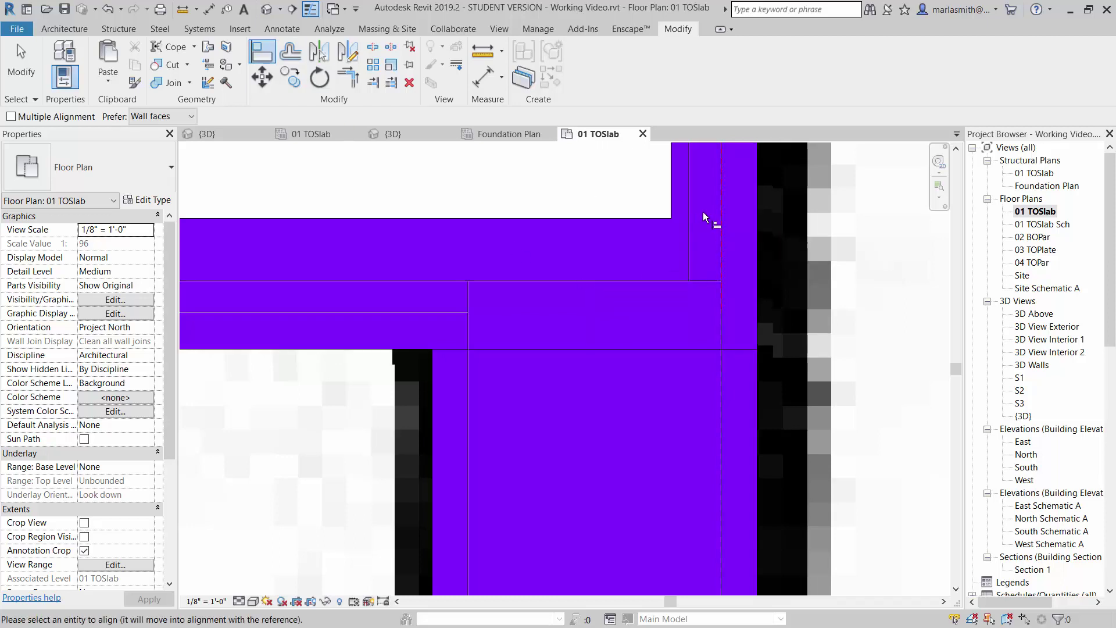
click(669, 193)
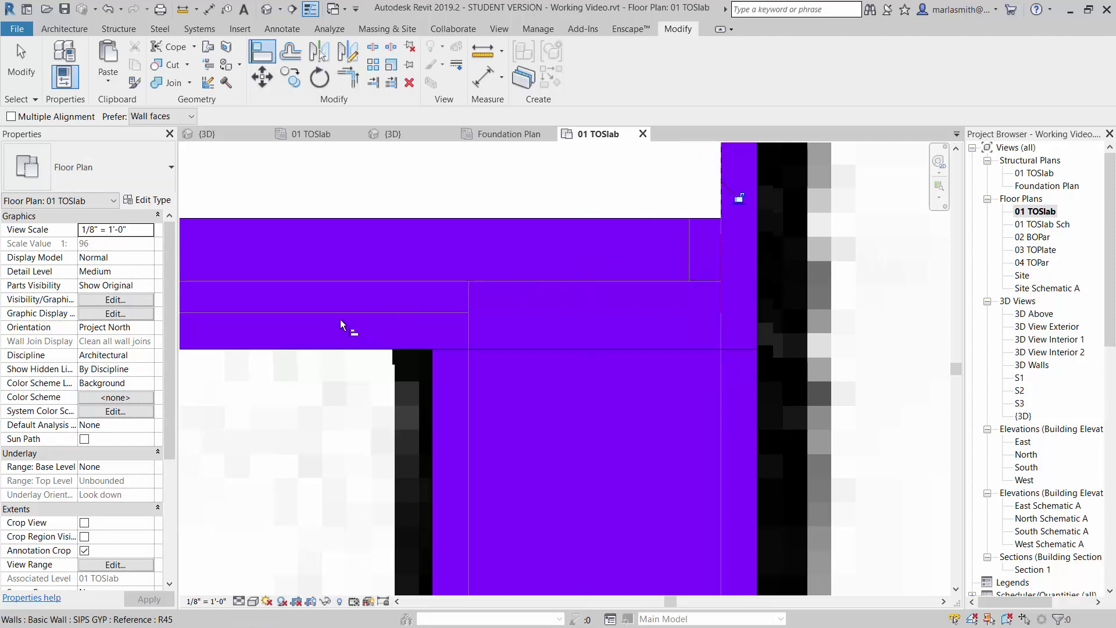
Align the 2x10 column's long edge with the layer line of the horizontal SIPS GYP wall and end the alignment
scroll(669, 343, down, 2)
scroll(317, 329, up, 2)
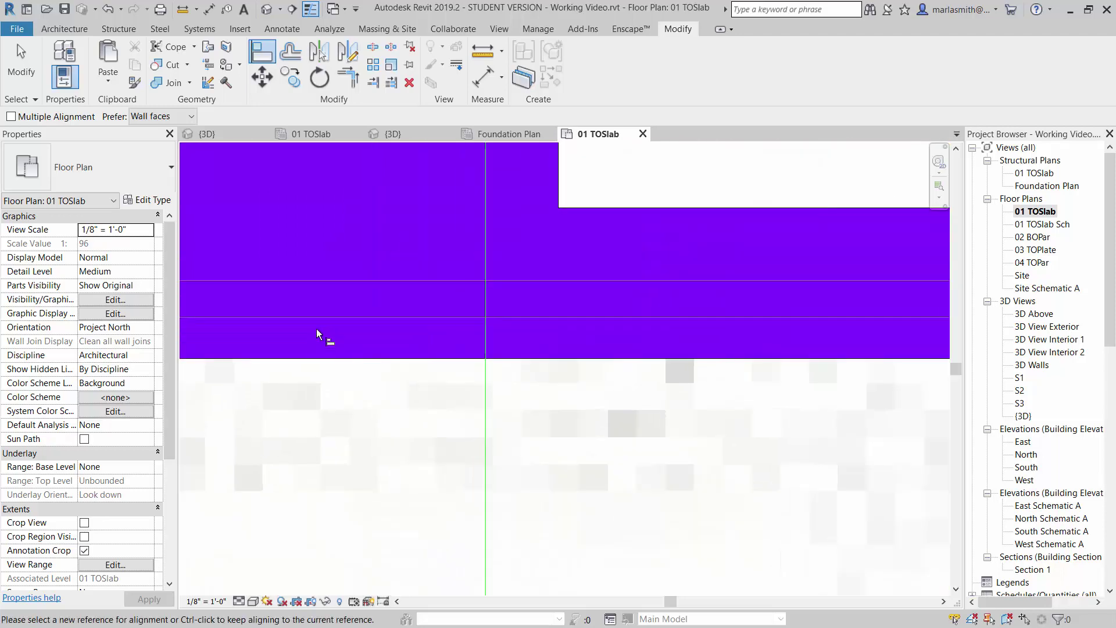
click(336, 319)
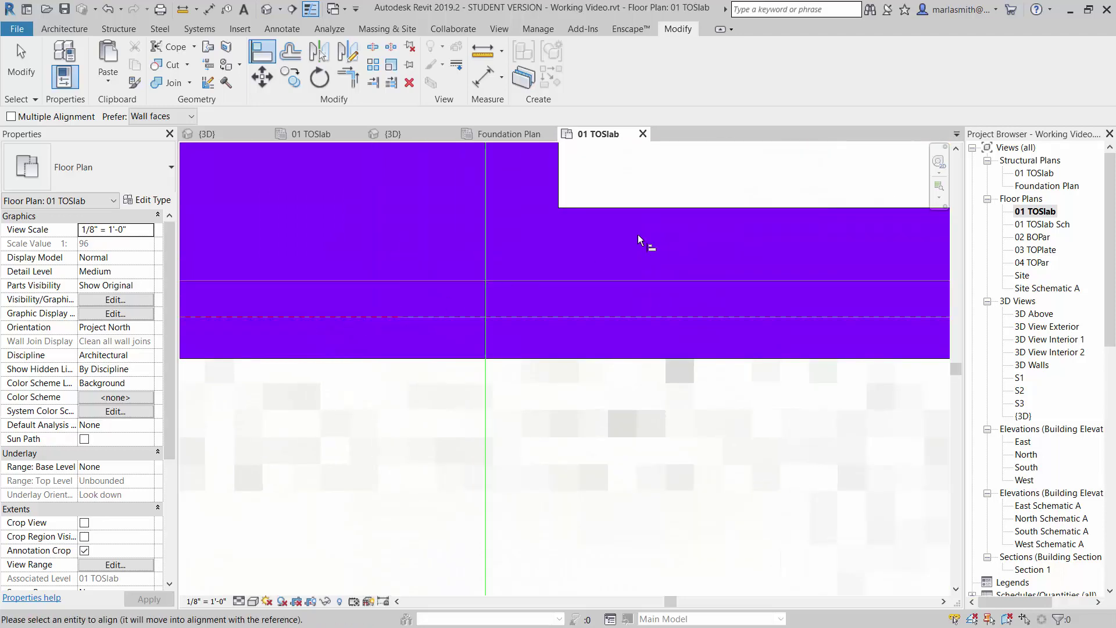
click(647, 208)
scroll(478, 328, down, 2)
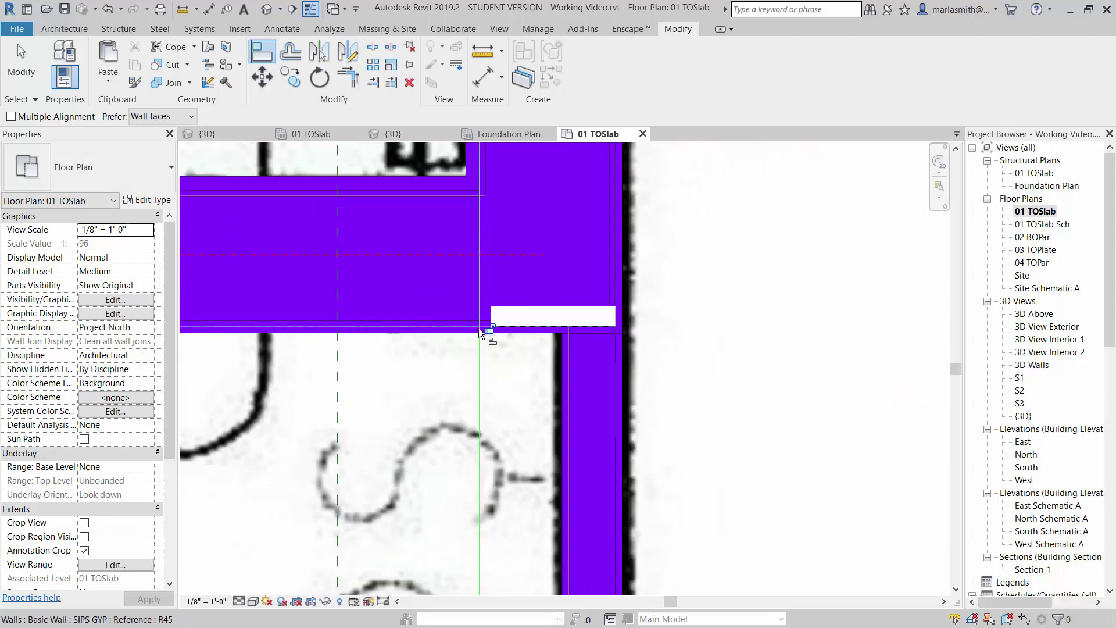
key(Escape)
Place another horizontal 2x10 structural column at the exterior wall corner near grid B, beside the ALIGN note's short partition
scroll(616, 267, down, 6)
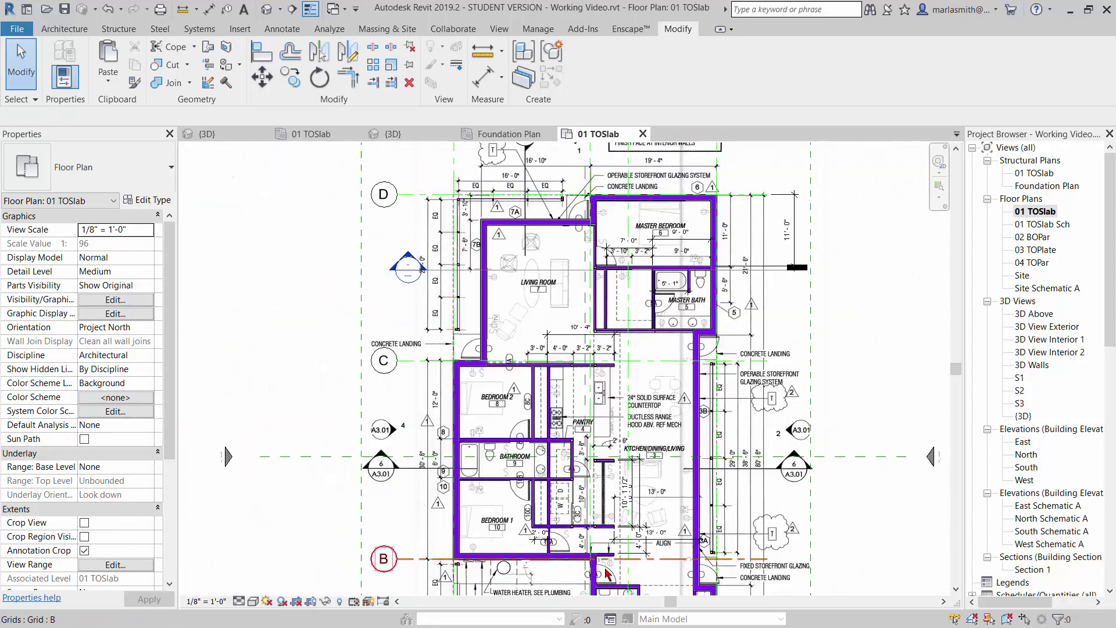
scroll(602, 573, up, 5)
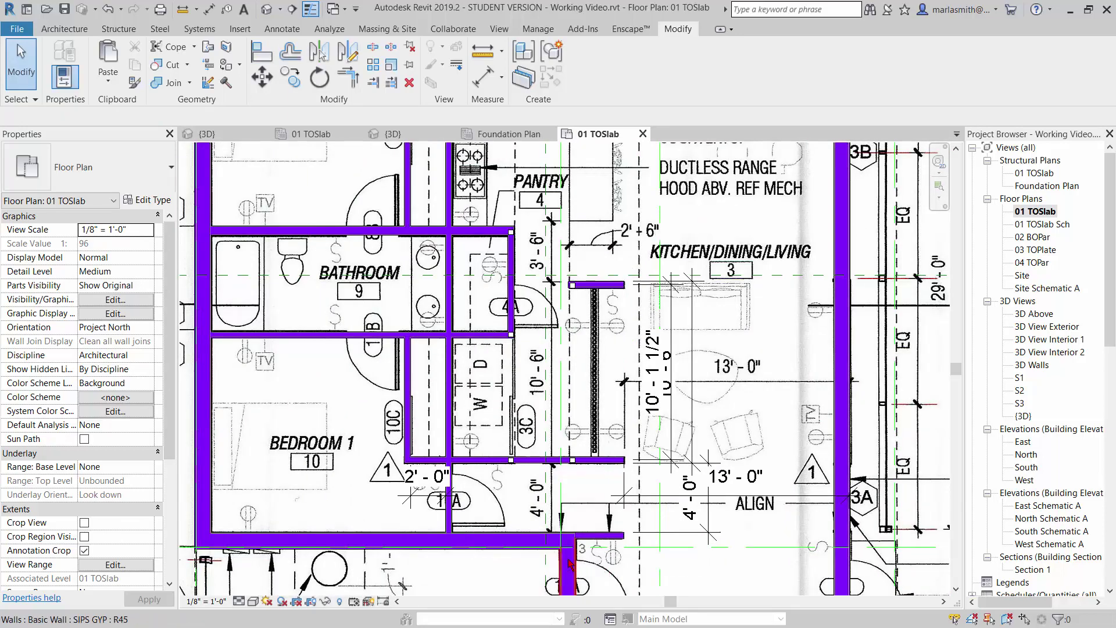
scroll(569, 552, up, 3)
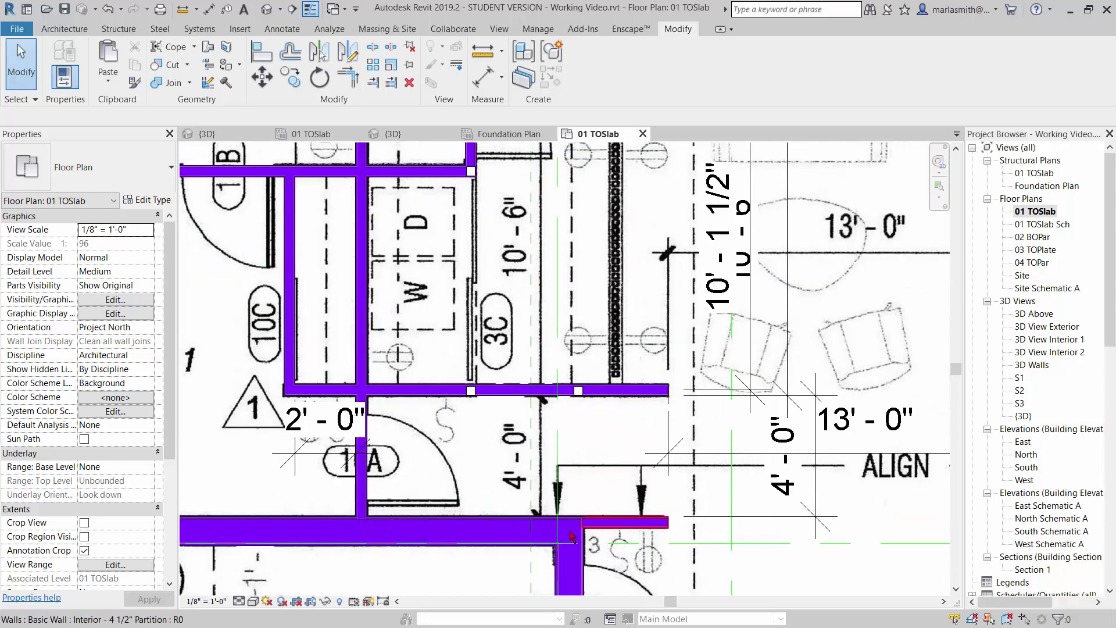
scroll(571, 536, up, 2)
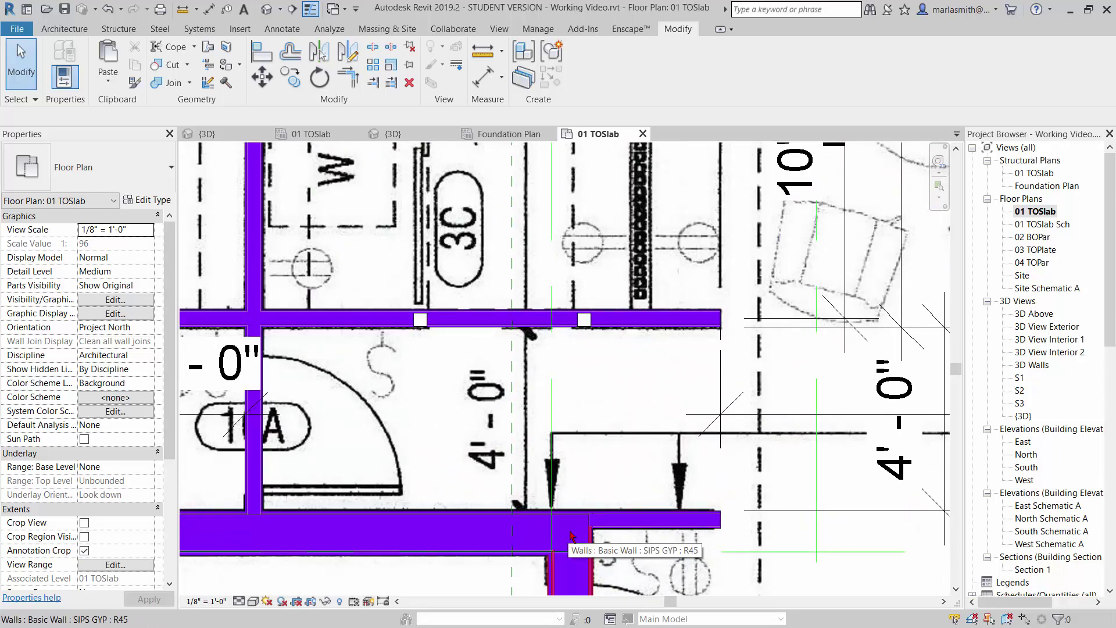
scroll(570, 535, up, 2)
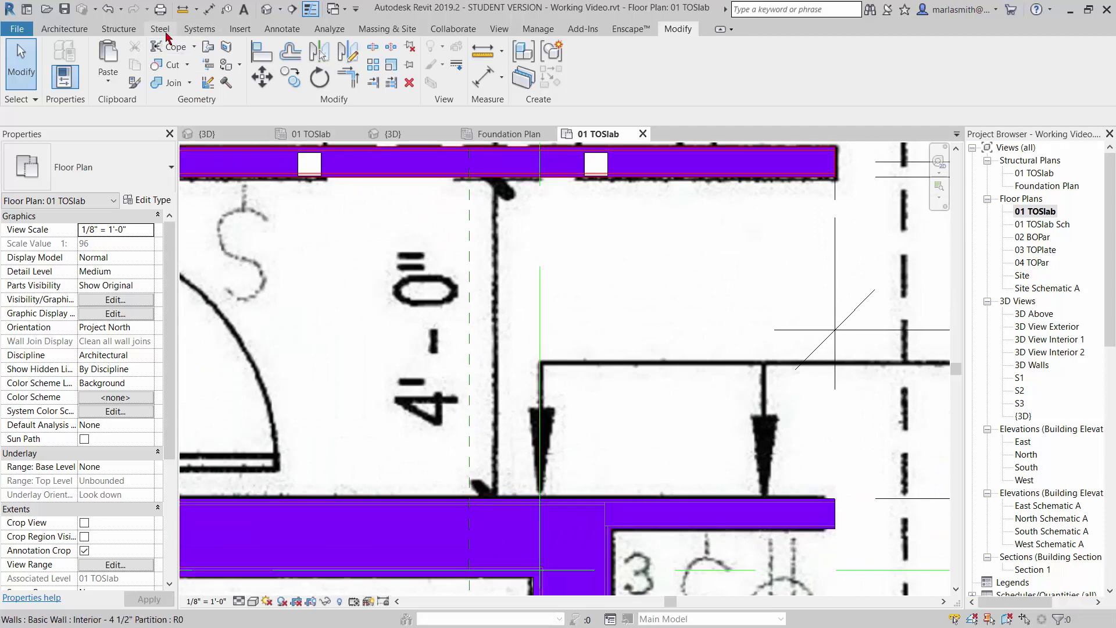
click(119, 29)
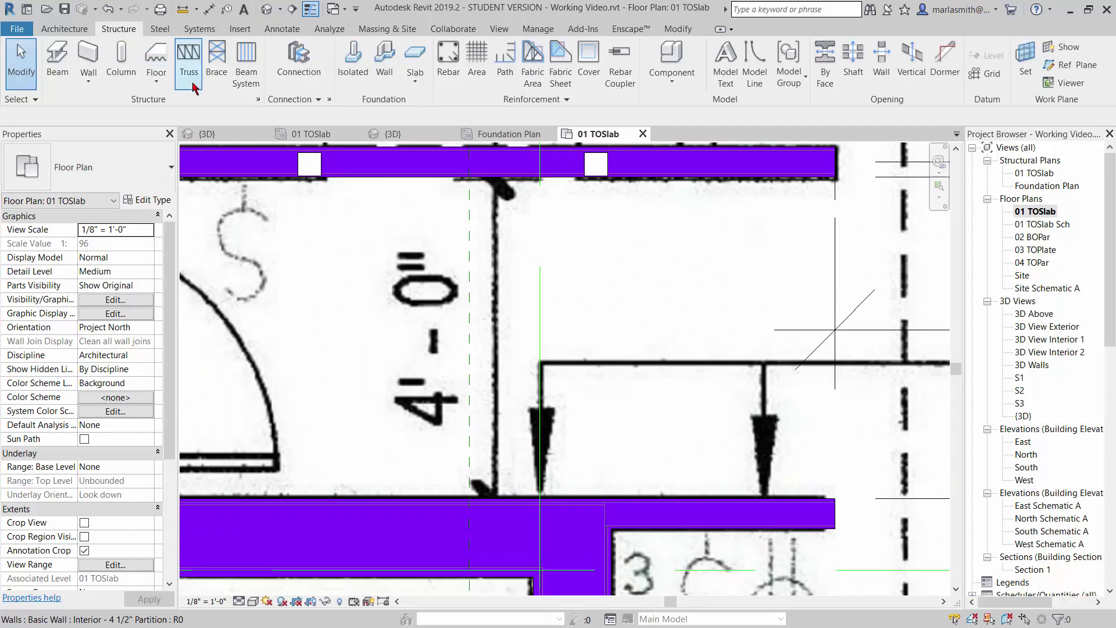
click(119, 58)
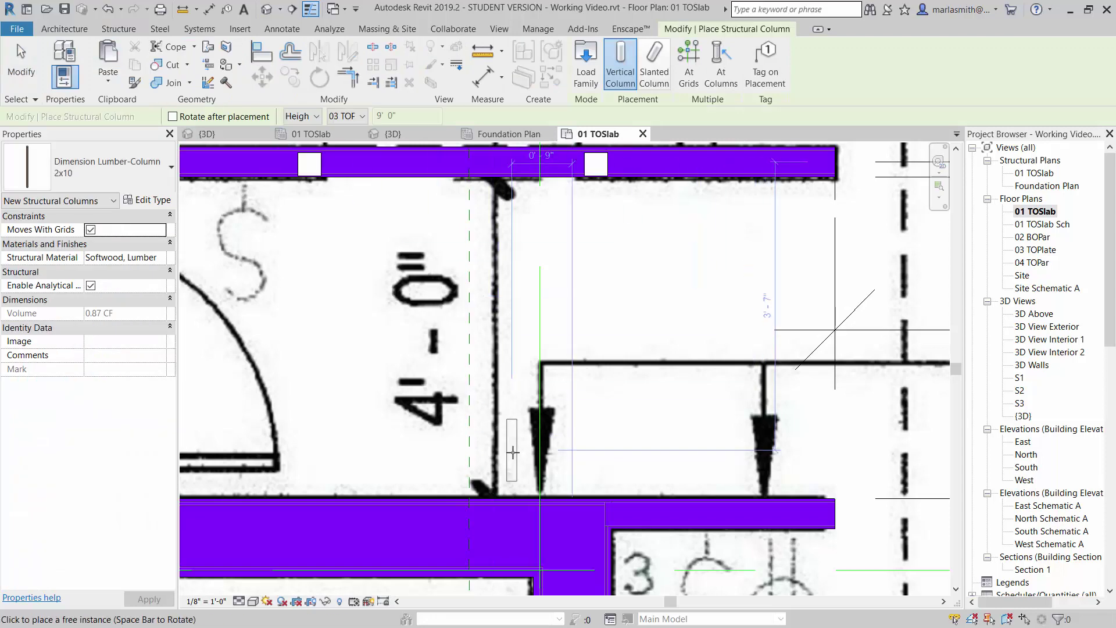
key(space)
scroll(580, 519, up, 5)
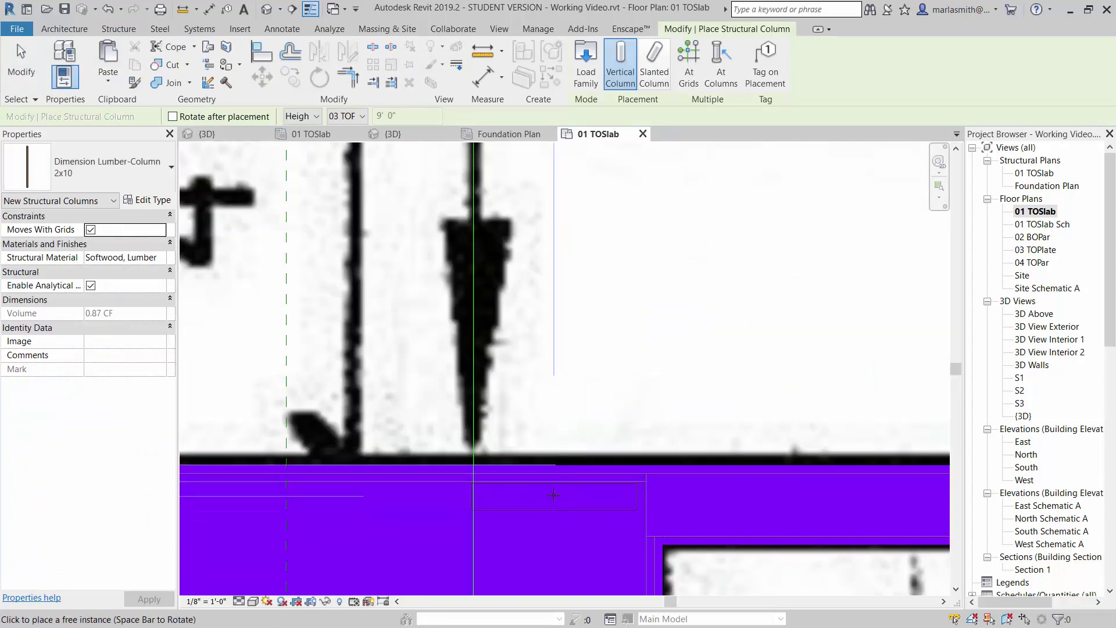
click(554, 499)
Align the short edge of the grid B 2x10 column with the vertical SIPS GYP wall's layer line beside door 3
click(264, 54)
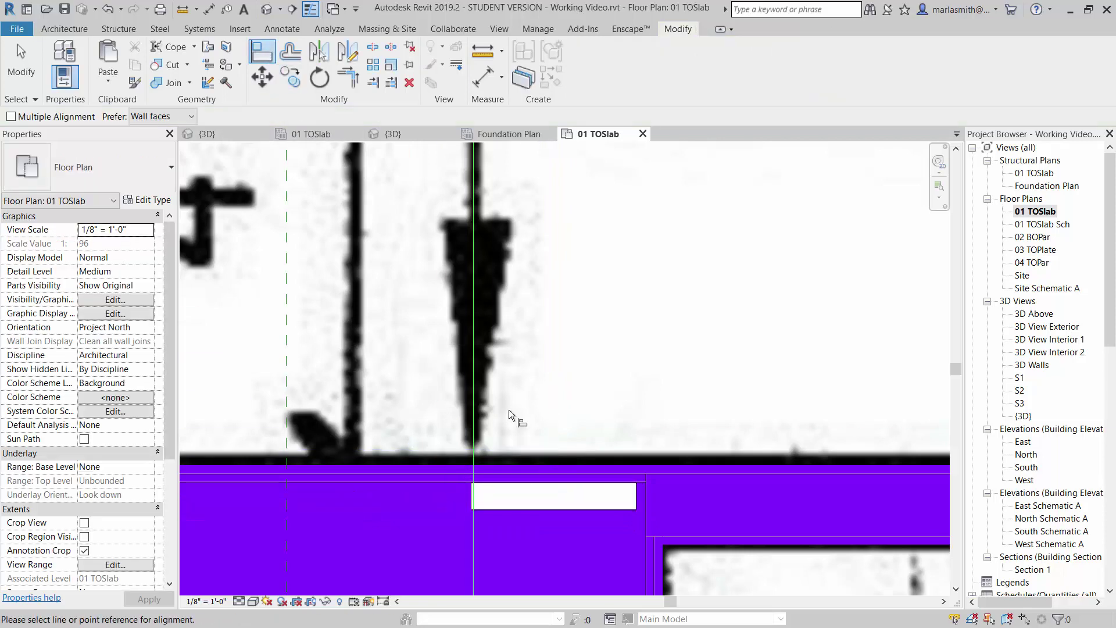
scroll(642, 549, up, 4)
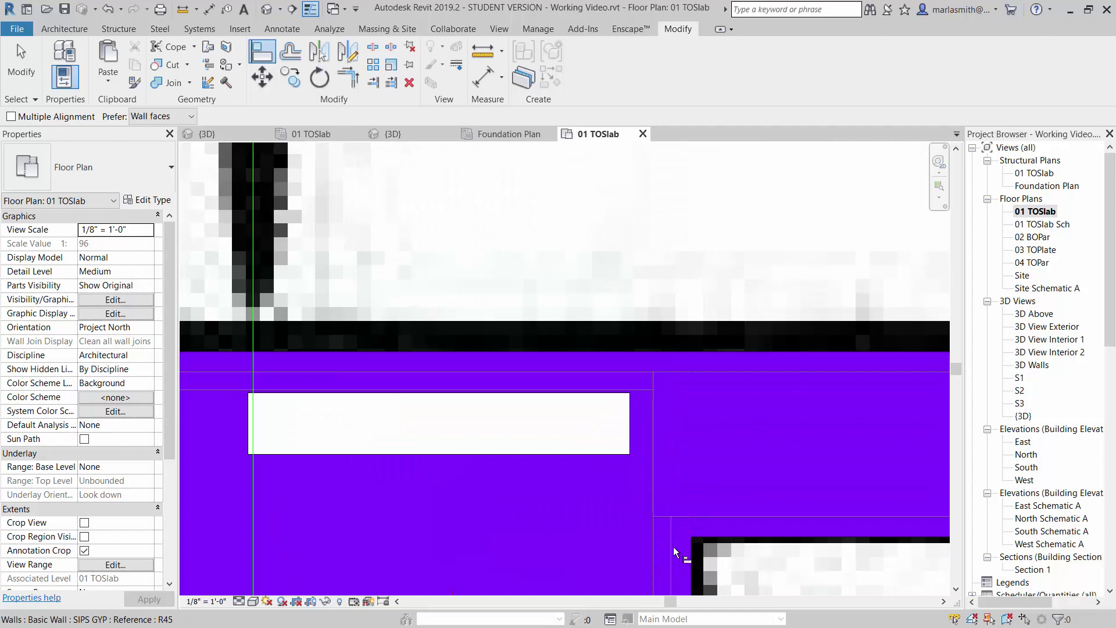
scroll(673, 557, down, 3)
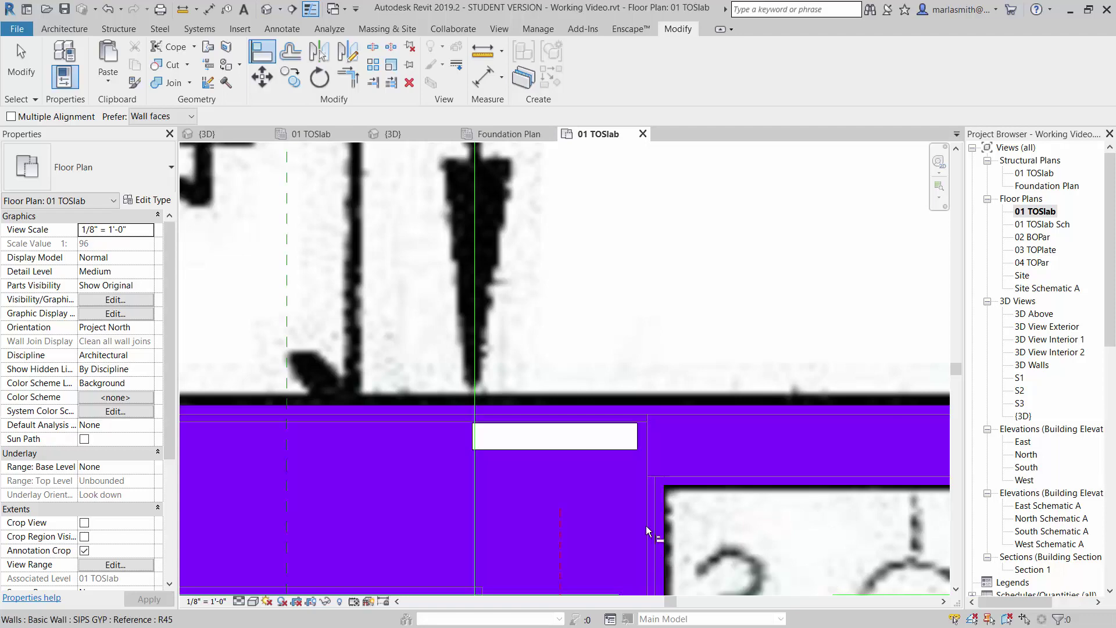
scroll(626, 506, down, 3)
scroll(628, 557, up, 3)
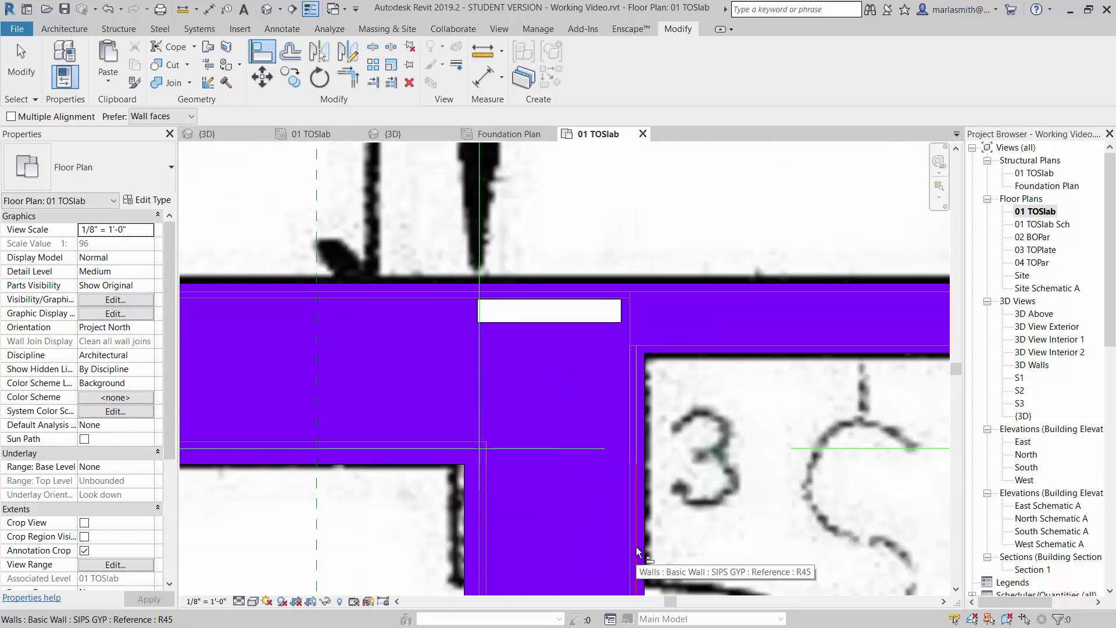
click(636, 547)
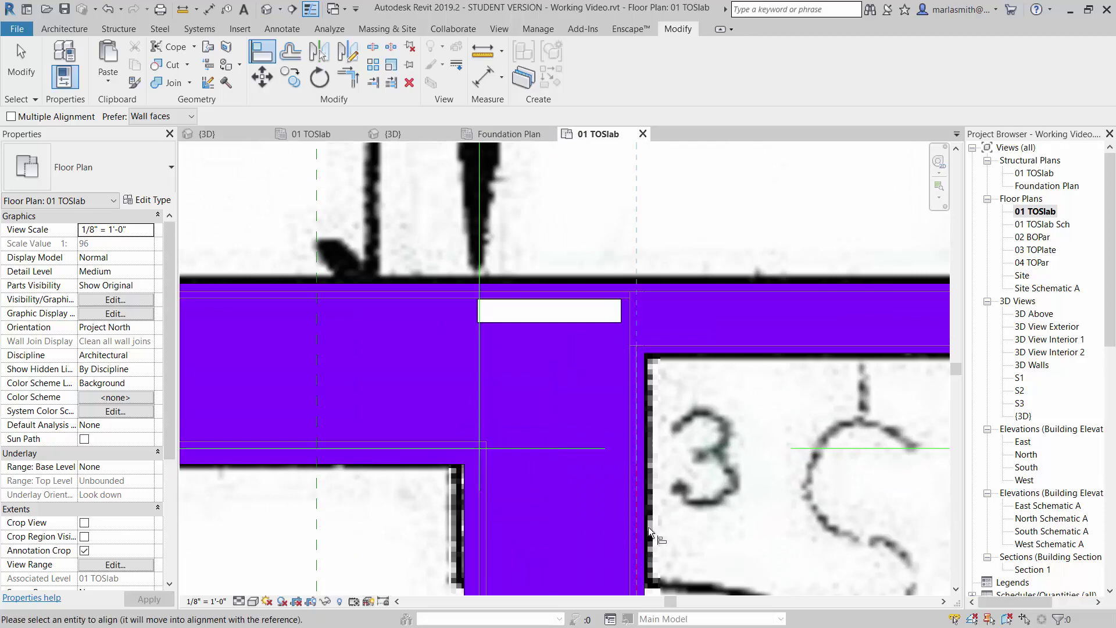
click(620, 313)
Align the upper long edge of the grid B 2x10 column with the horizontal wall's layer line and end the alignment
scroll(511, 283, up, 3)
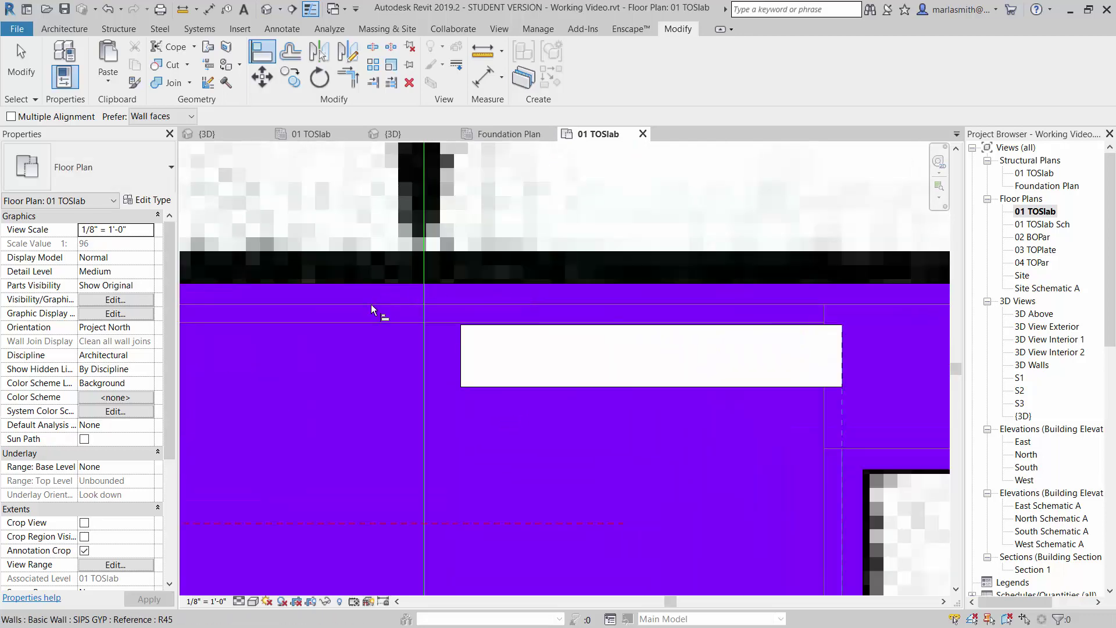
click(386, 309)
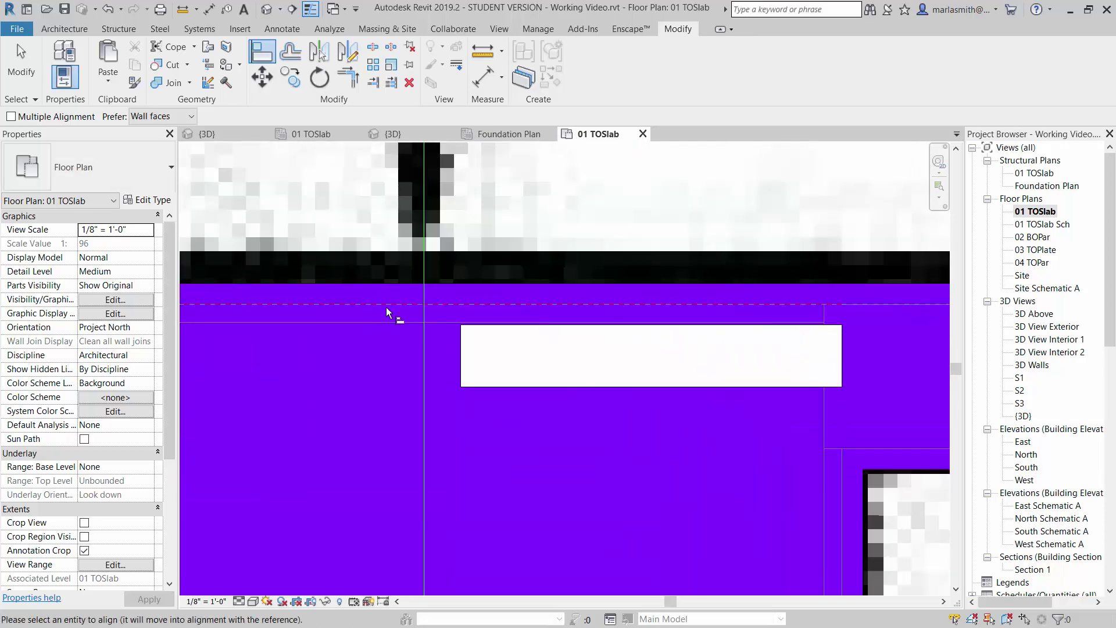
click(563, 330)
scroll(525, 407, down, 5)
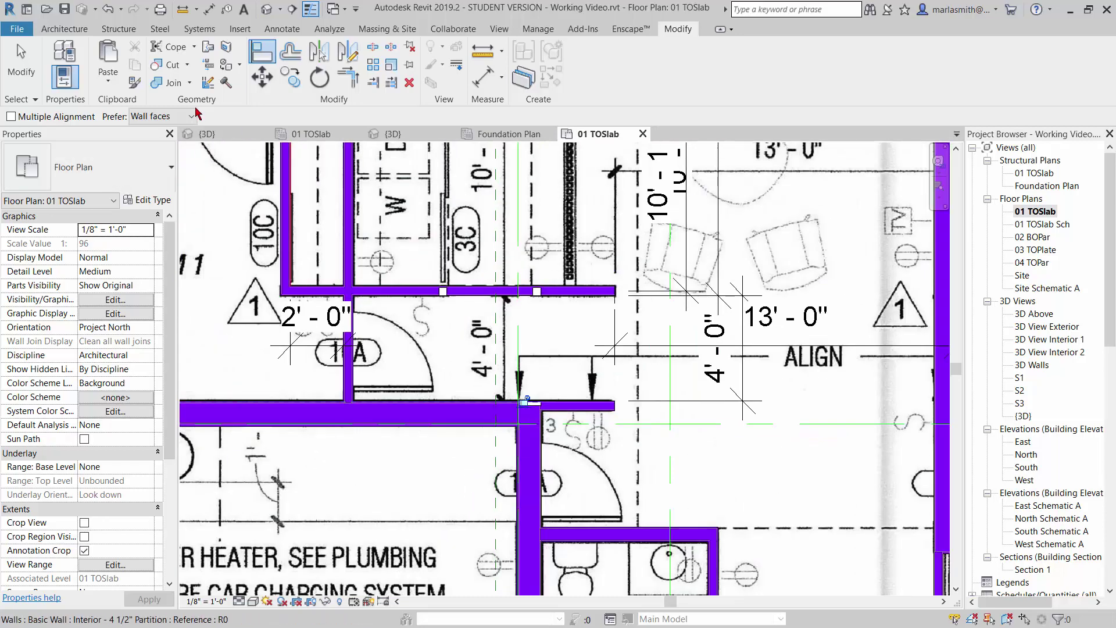
click(21, 65)
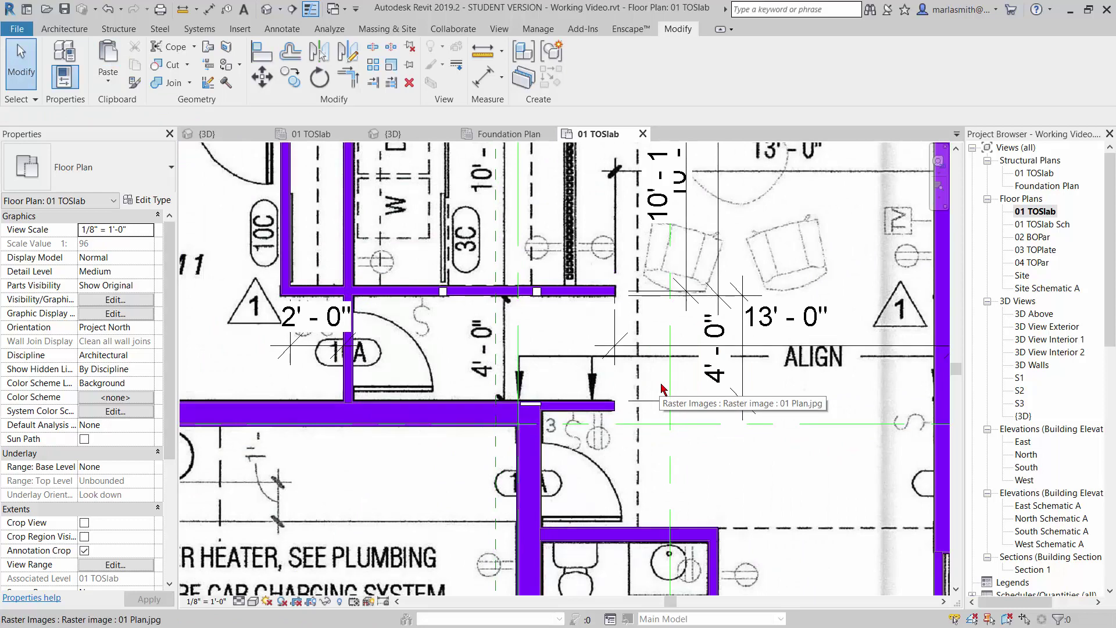
Open the default 3D view and examine the columns among the interior walls
click(267, 9)
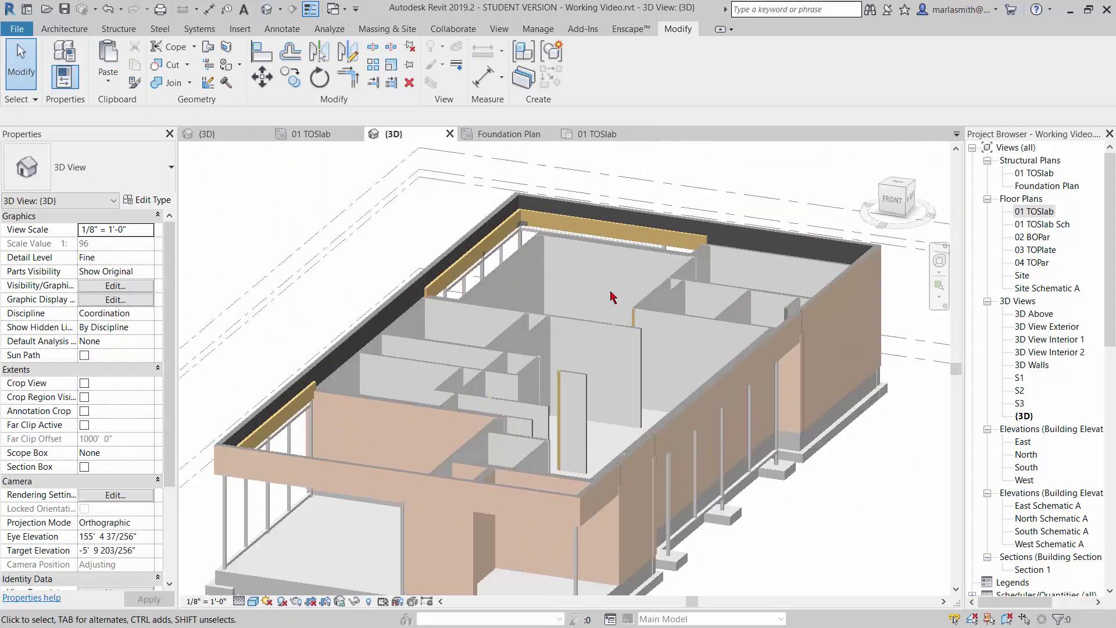
scroll(613, 297, up, 2)
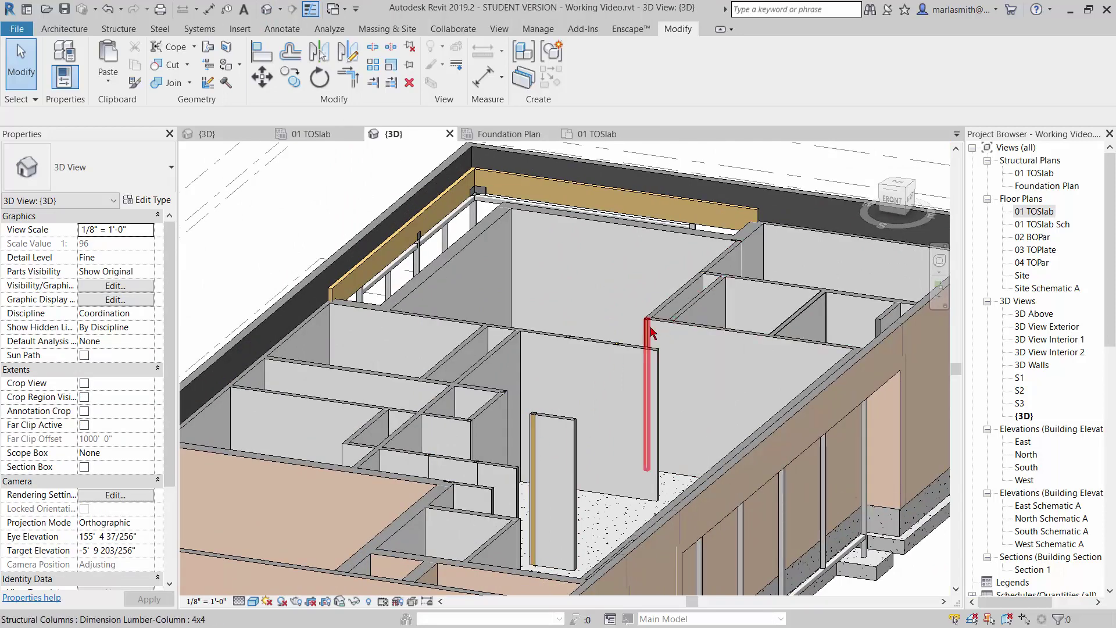